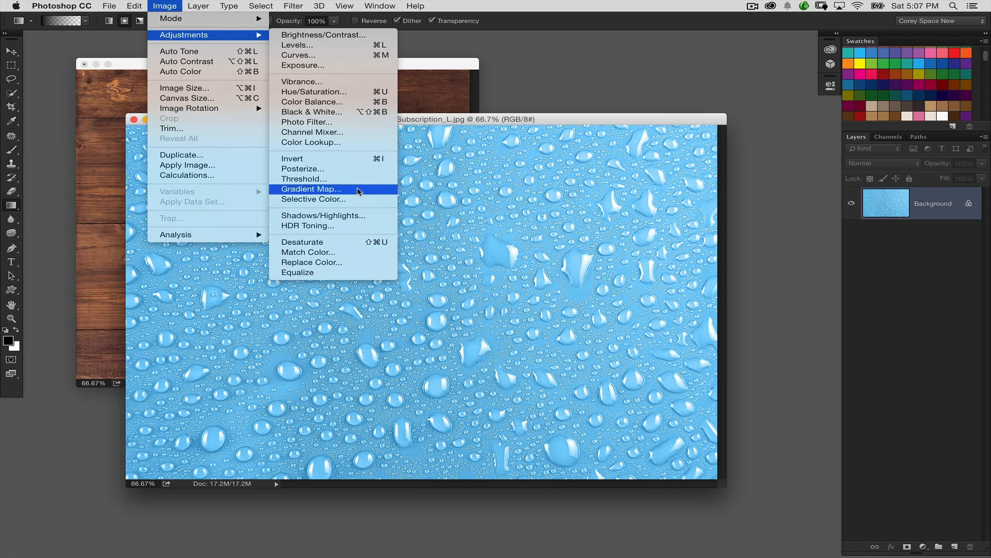
- Convert the blue water-drop photo to grayscale with a Gradient Map adjustment
{"action": "left_click", "coordinate": [331, 188]}
{"action": "left_click", "coordinate": [742, 136]}
{"action": "key", "text": "g"}
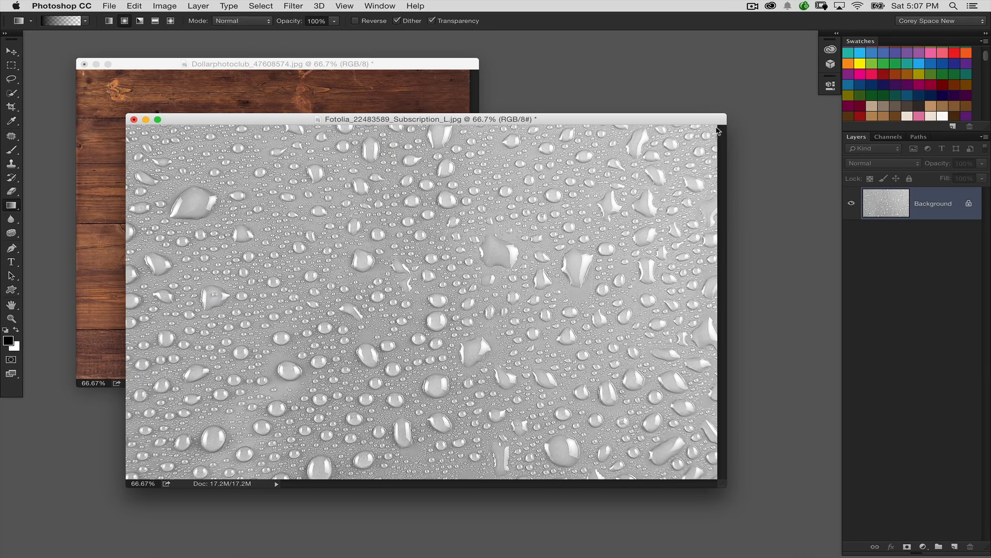
- Copy the grayscale water-drop image into the wood document as a new layer and close the water-drop document
{"action": "left_click_drag", "start_coordinate": [440, 120], "coordinate": [564, 148]}
{"action": "key", "text": "v"}
{"action": "left_click_drag", "start_coordinate": [374, 153], "coordinate": [468, 157]}
{"action": "left_click_drag", "start_coordinate": [445, 223], "coordinate": [297, 221]}
{"action": "left_click", "coordinate": [576, 215]}
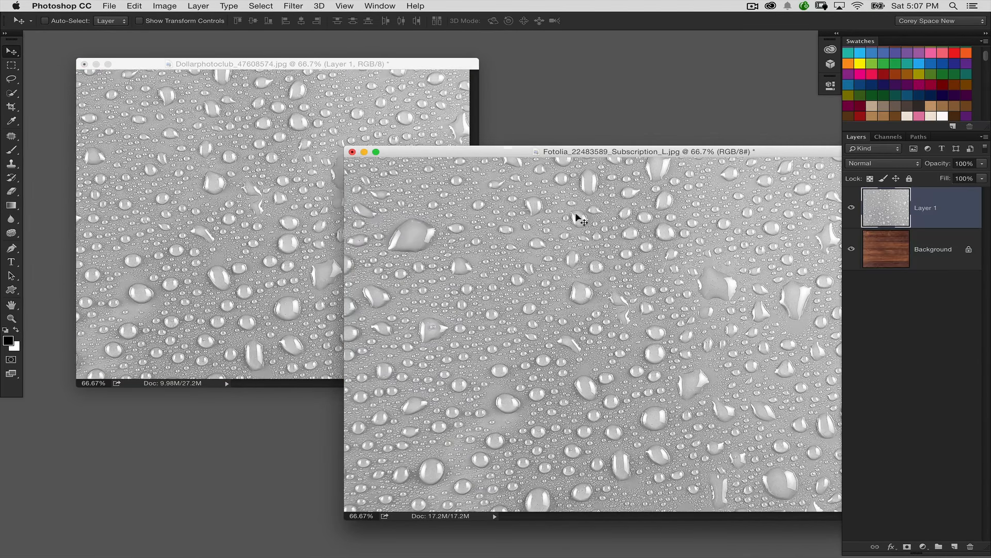
{"action": "left_click", "coordinate": [355, 152]}
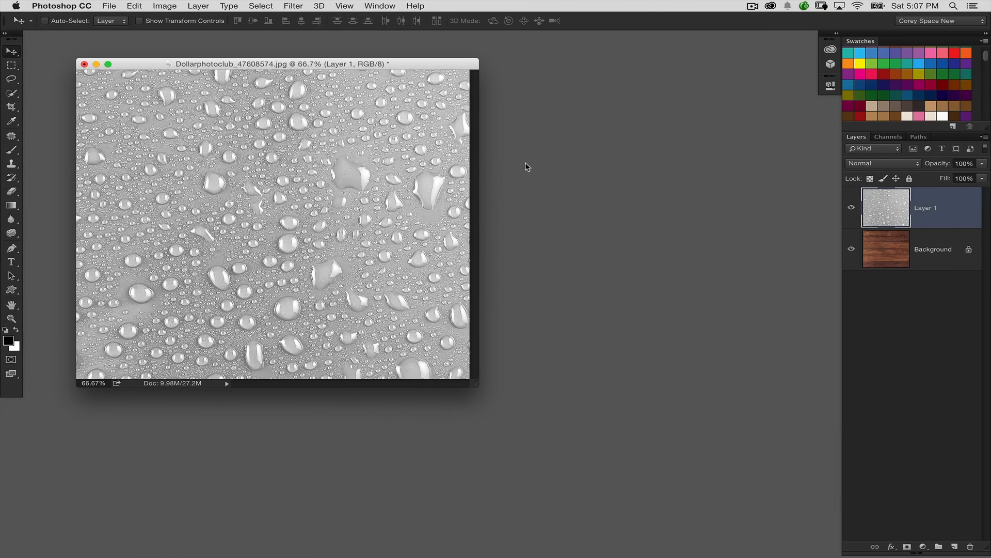
- Scale the water-drop layer down to about 88% with Free Transform, keeping the whole canvas covered
{"action": "key", "text": "super+t"}
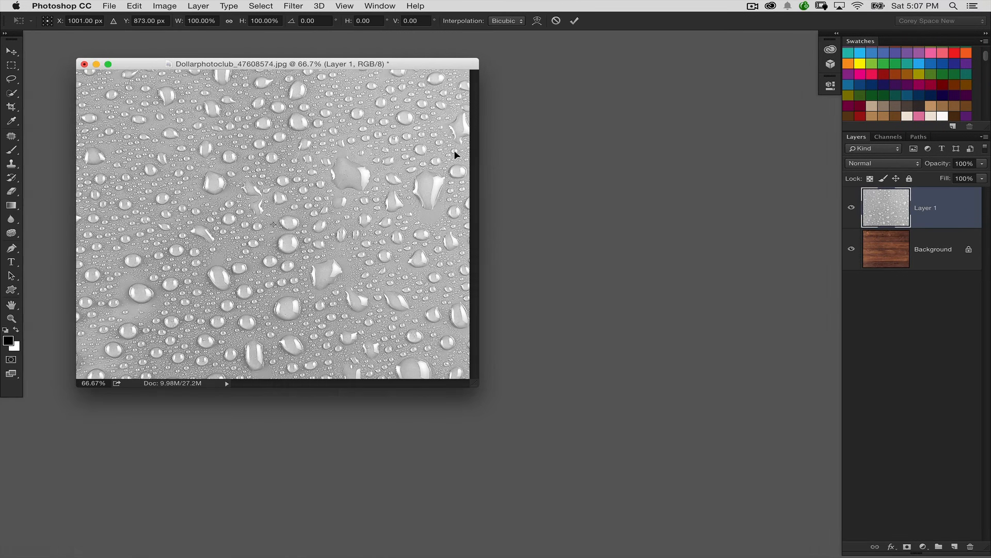
{"action": "key", "text": "super+0"}
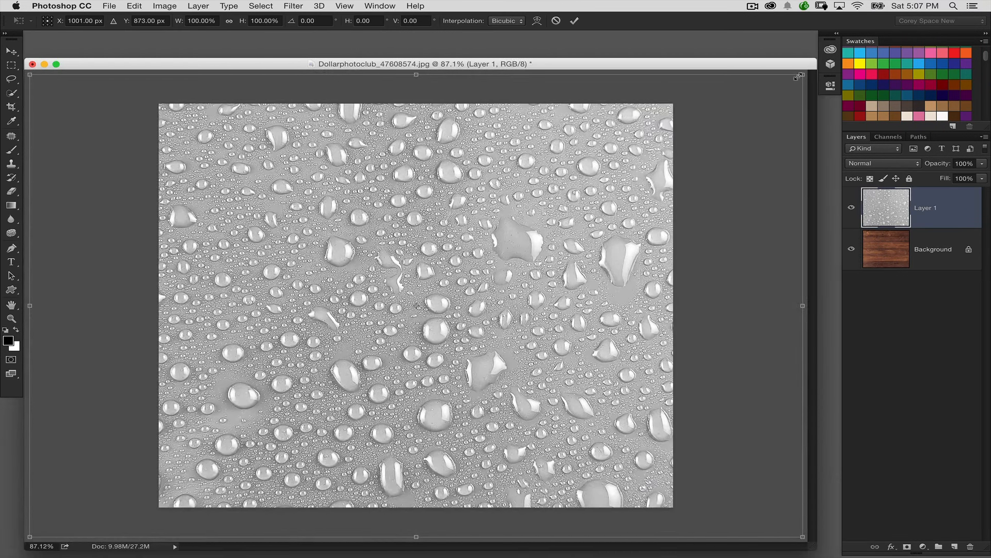
{"action": "left_click_drag", "start_coordinate": [795, 75], "coordinate": [748, 88]}
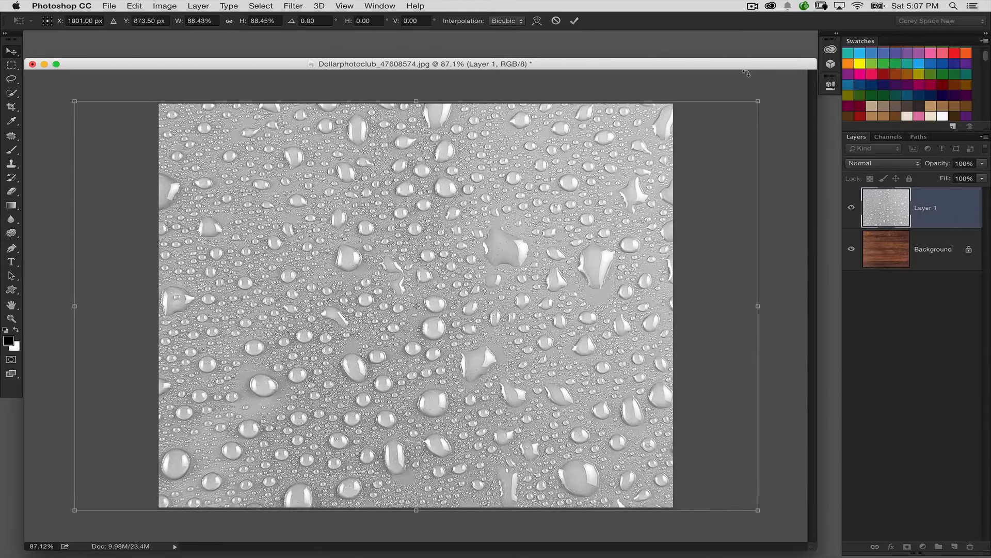
{"action": "key", "text": "Return"}
{"action": "key", "text": "super+1"}
{"action": "key", "text": "super+minus"}
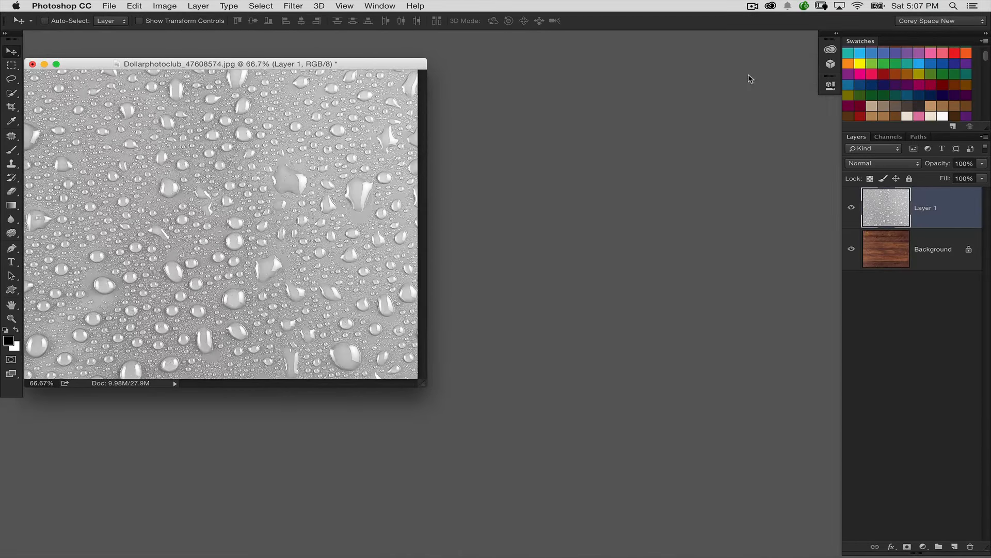
- Preview different blend modes on the water-drop layer over the wood and set it to Overlay
{"action": "left_click_drag", "start_coordinate": [370, 67], "coordinate": [426, 58]}
{"action": "key", "text": "super+1"}
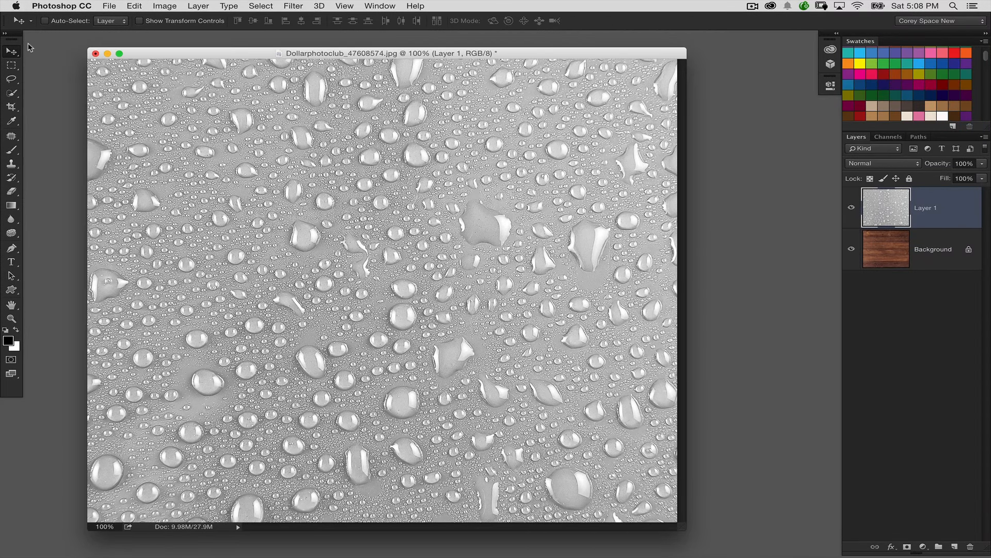
{"action": "key", "text": "shift+plus"}
{"action": "key", "text": "shift+plus"}
{"action": "key", "text": "shift+plus"}
{"action": "key", "text": "shift+plus"}
{"action": "key", "text": "shift+plus"}
{"action": "key", "text": "shift+plus"}
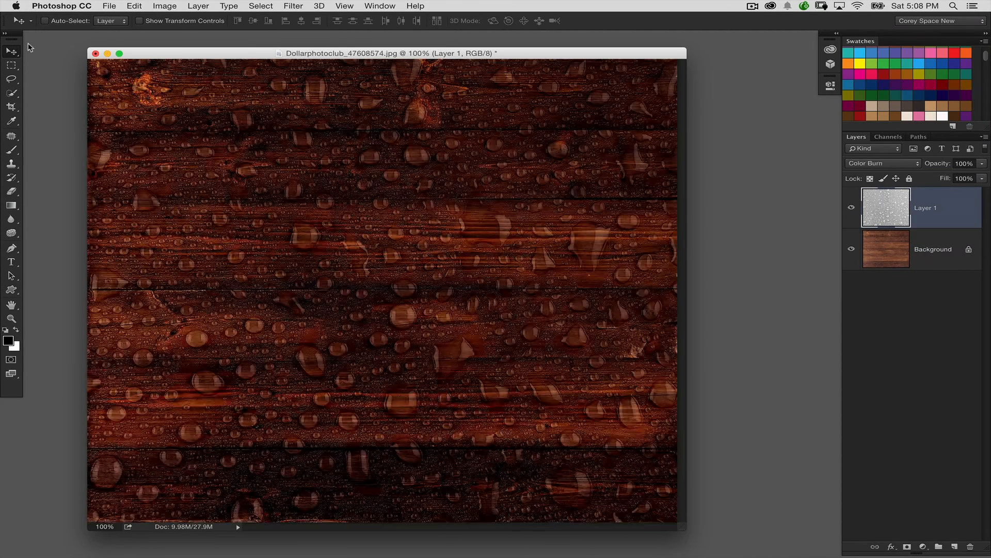
{"action": "key", "text": "shift+plus"}
{"action": "key", "text": "shift+plus"}
{"action": "key", "text": "shift+plus"}
{"action": "key", "text": "shift+plus"}
{"action": "key", "text": "shift+plus"}
{"action": "key", "text": "shift+plus"}
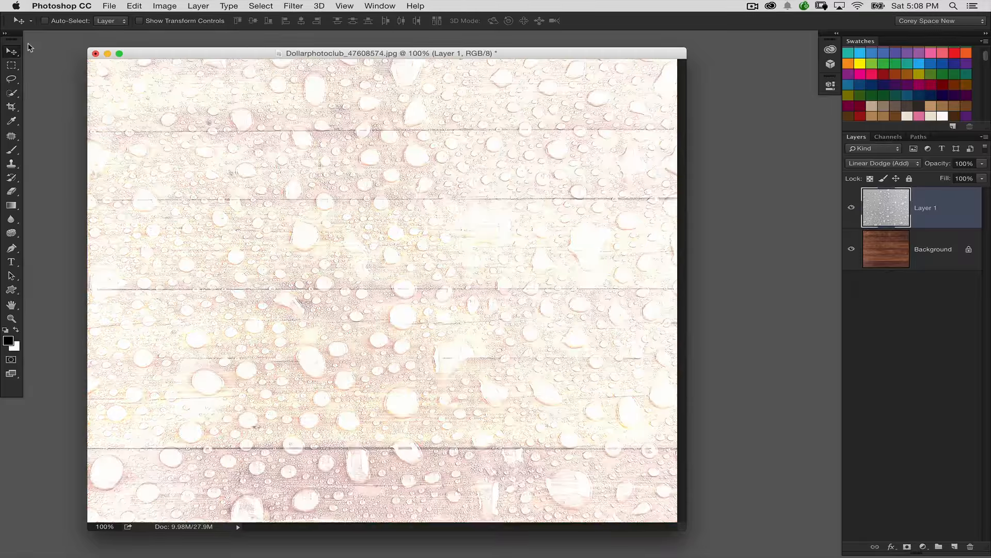
{"action": "key", "text": "shift+plus"}
{"action": "key", "text": "shift+plus"}
{"action": "key", "text": "shift+plus"}
{"action": "key", "text": "shift+plus"}
{"action": "key", "text": "shift+plus"}
{"action": "key", "text": "shift+plus"}
{"action": "key", "text": "shift+plus"}
{"action": "key", "text": "shift+plus"}
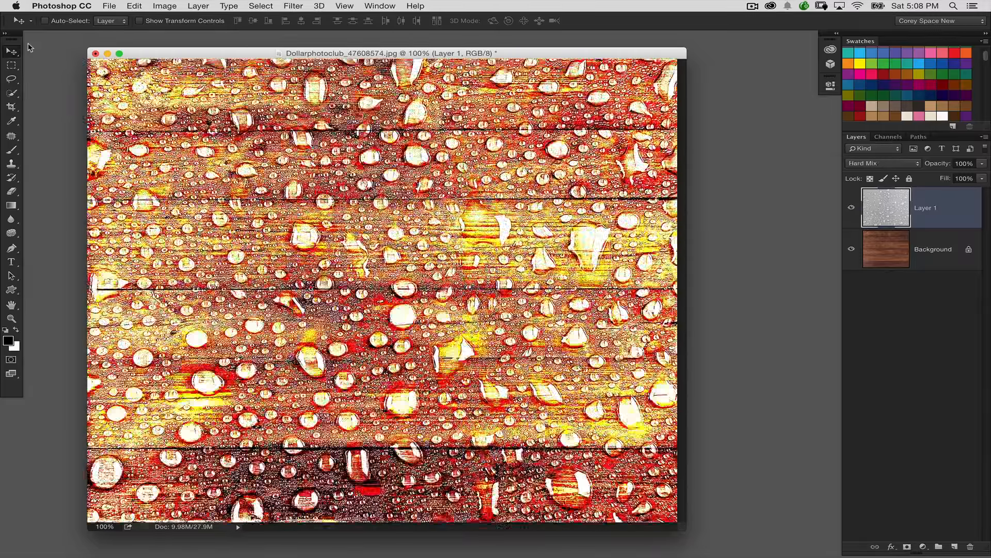
{"action": "key", "text": "shift+plus"}
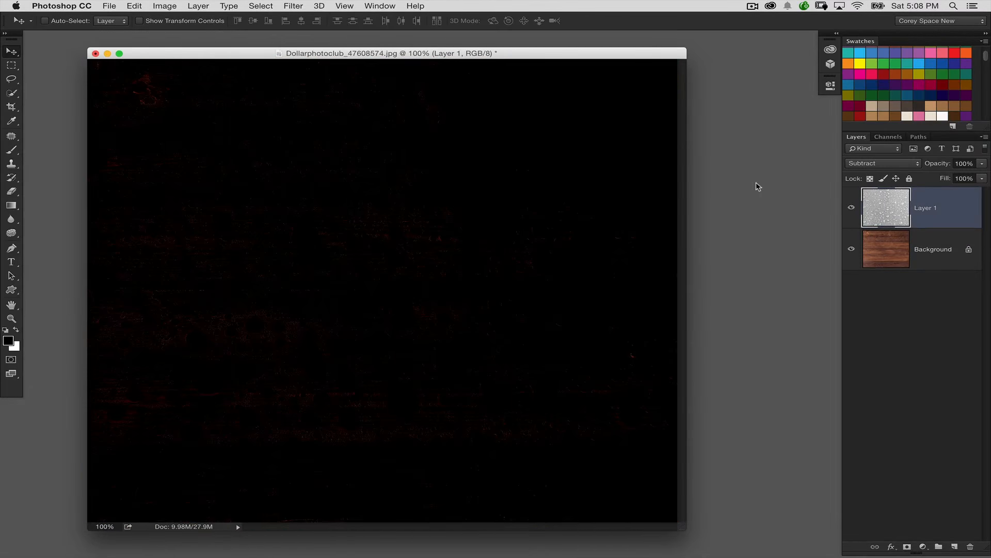
{"action": "left_click", "coordinate": [878, 166]}
{"action": "left_click", "coordinate": [929, 78]}
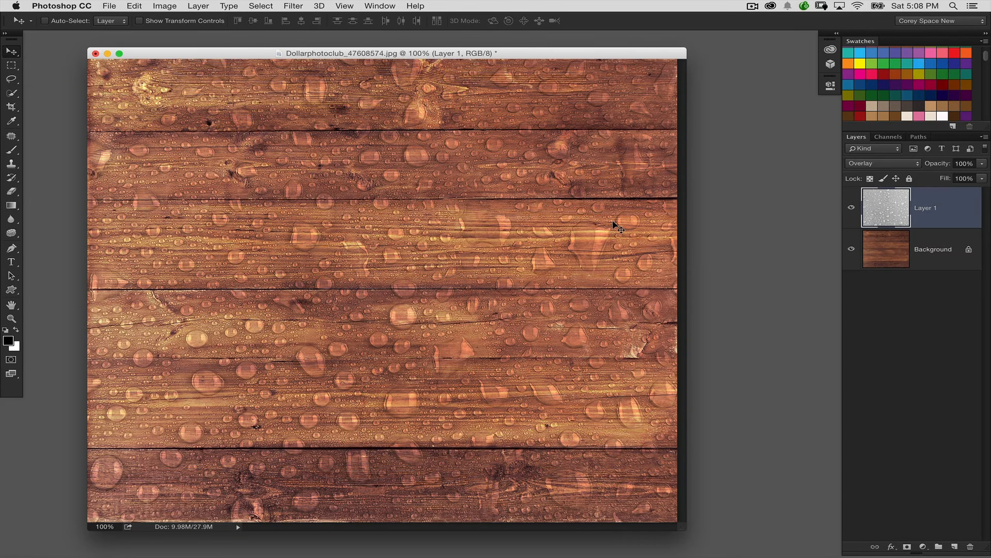
- Increase the water-drop layer's contrast with Levels, setting the input levels to 55, 0.66 and 235
{"action": "key", "text": "super+l"}
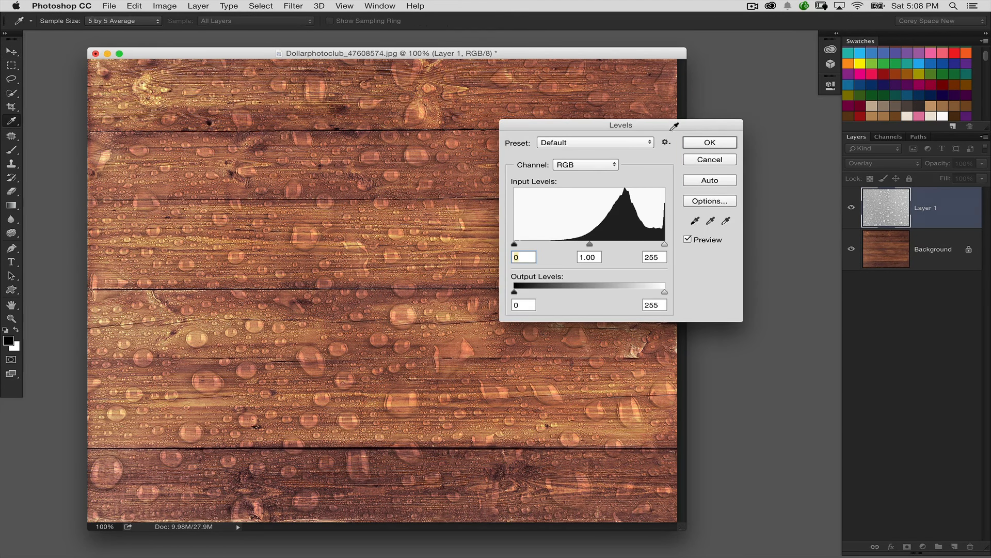
{"action": "left_click_drag", "start_coordinate": [671, 125], "coordinate": [809, 194]}
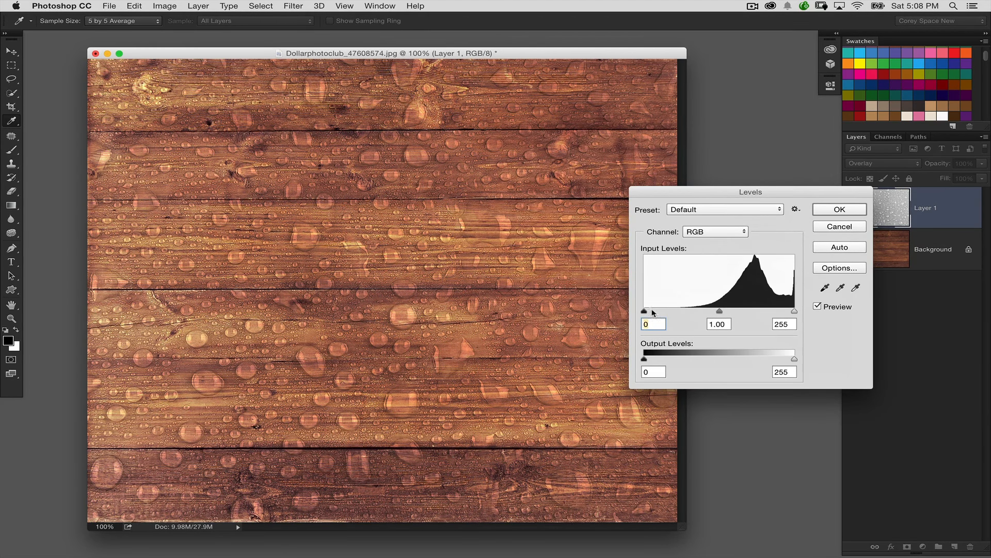
{"action": "left_click_drag", "start_coordinate": [644, 311], "coordinate": [676, 311]}
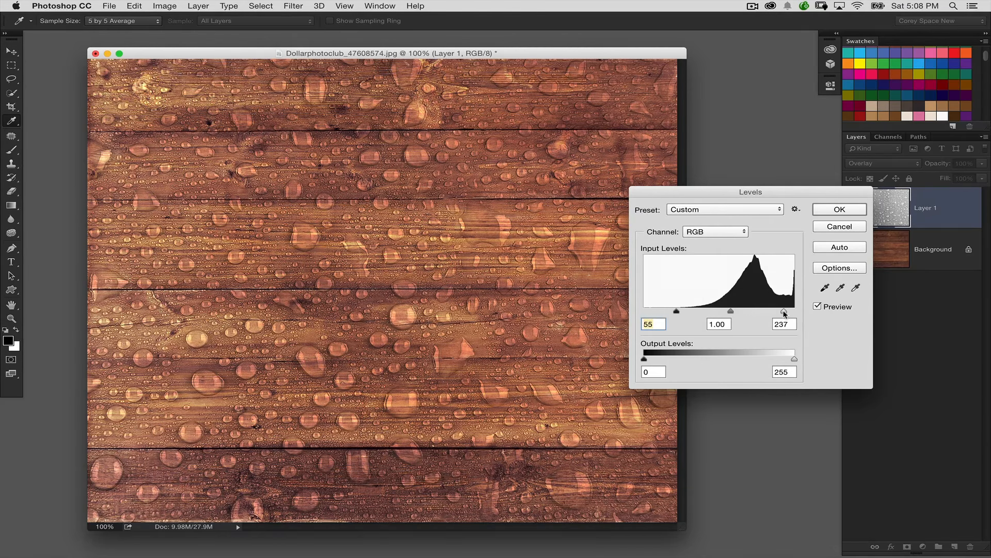
{"action": "left_click_drag", "start_coordinate": [794, 312], "coordinate": [745, 312]}
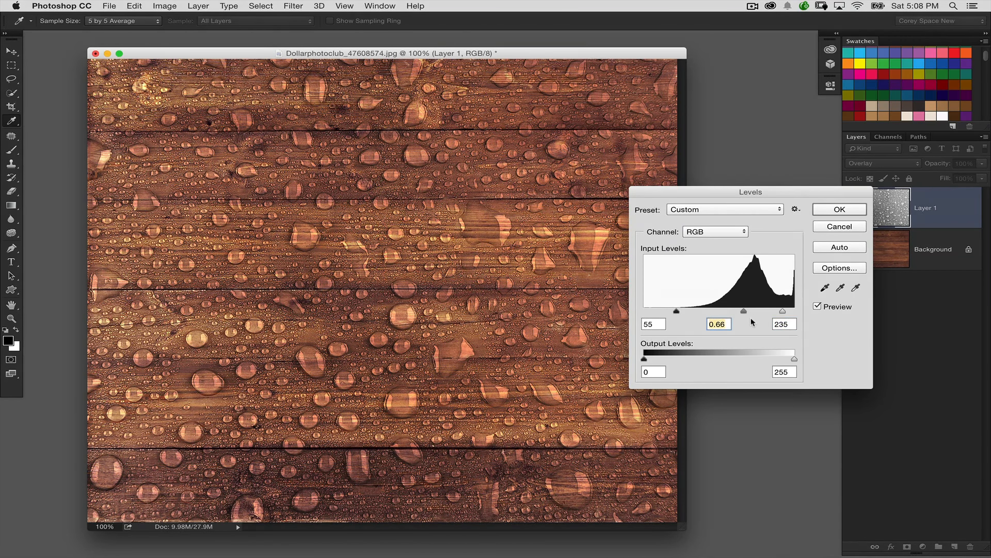
{"action": "left_click", "coordinate": [831, 210]}
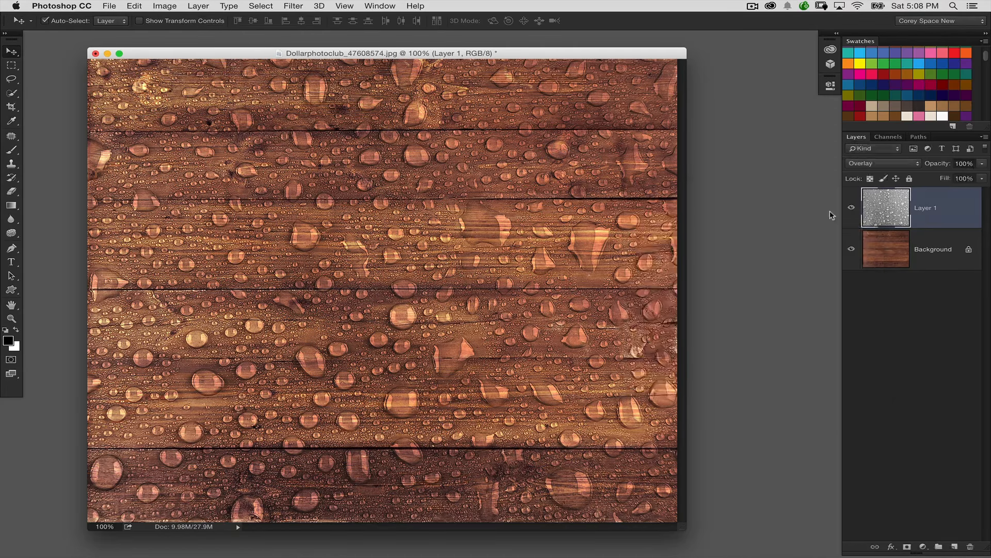
- Duplicate the layered wood and water-drop image as a separate document
{"action": "key", "text": "v"}
{"action": "left_click_drag", "start_coordinate": [538, 48], "coordinate": [548, 45]}
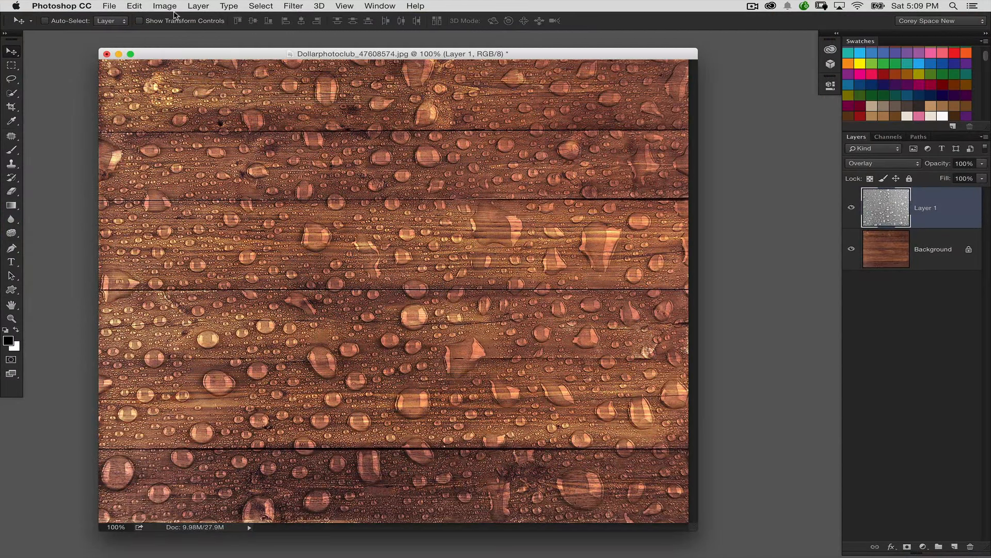
{"action": "left_click", "coordinate": [165, 6]}
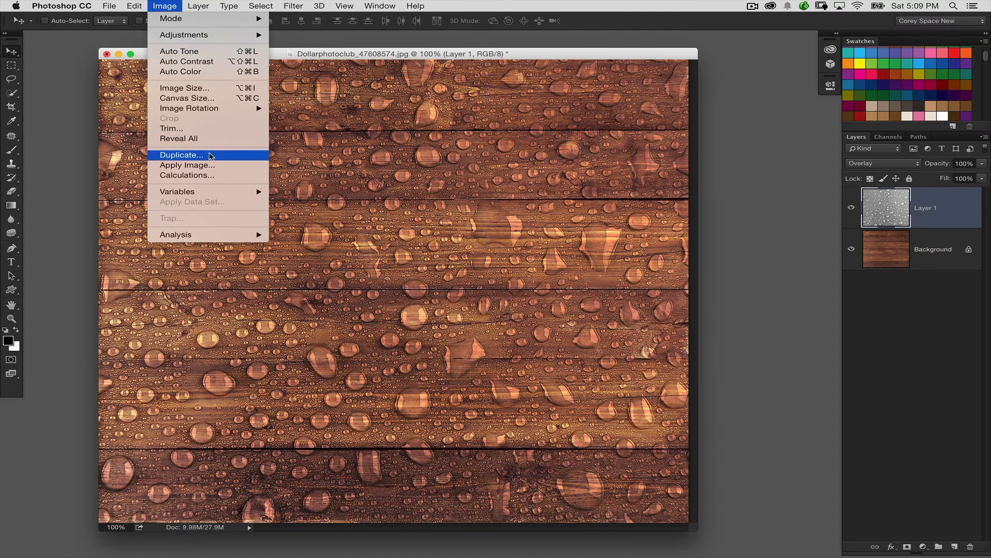
{"action": "left_click", "coordinate": [181, 155]}
{"action": "left_click", "coordinate": [499, 187]}
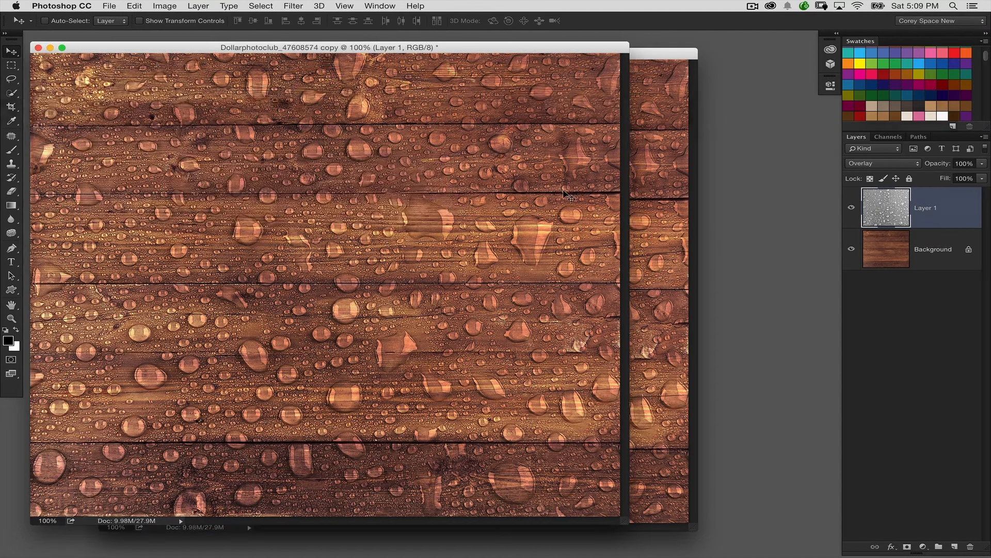
- In the duplicate document, hide the wood background and set Layer 1's blend mode to Normal
{"action": "left_click", "coordinate": [878, 238]}
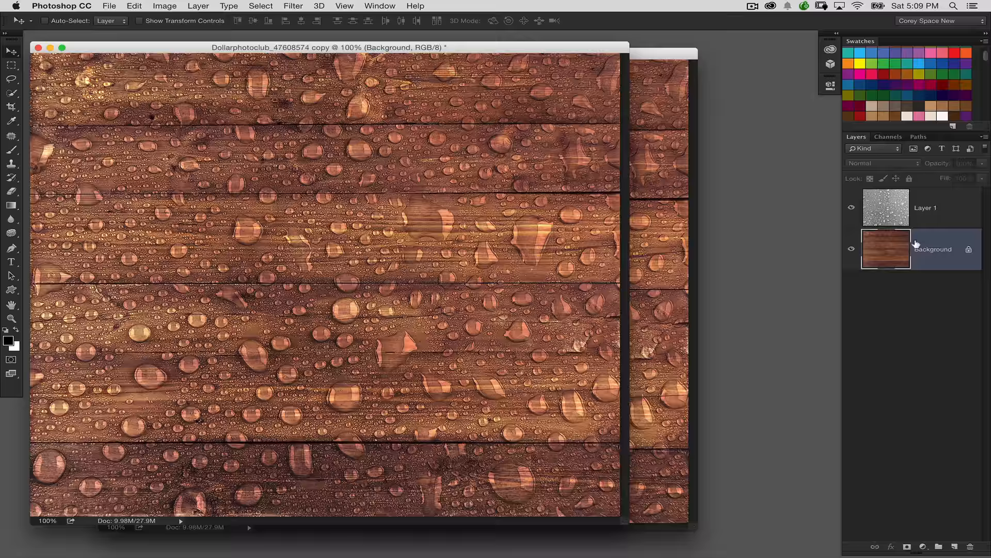
{"action": "left_click", "coordinate": [852, 248]}
{"action": "left_click", "coordinate": [885, 218]}
{"action": "left_click", "coordinate": [882, 164]}
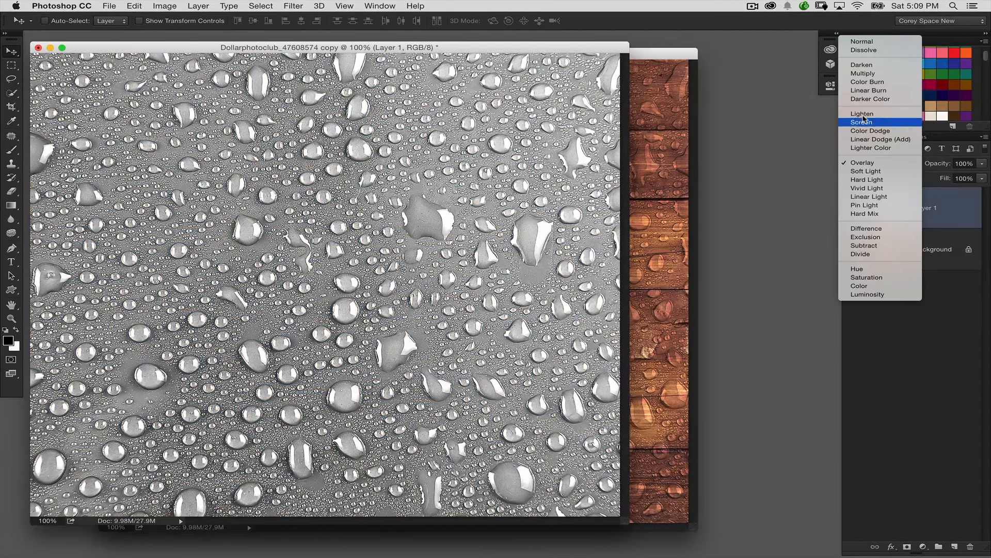
{"action": "left_click", "coordinate": [871, 42]}
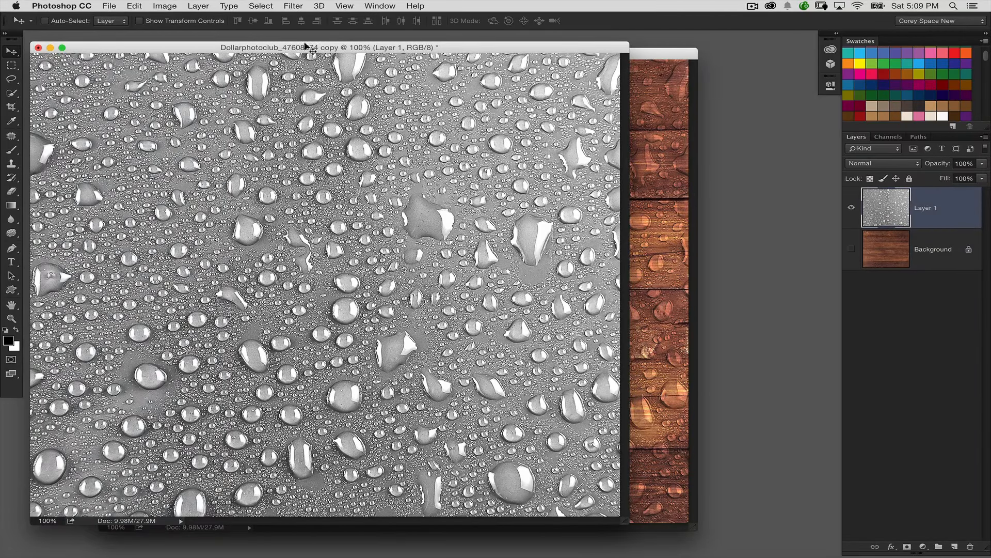
- Flatten the duplicate document and discard its hidden wood layer
{"action": "left_click", "coordinate": [199, 5]}
{"action": "left_click", "coordinate": [283, 408]}
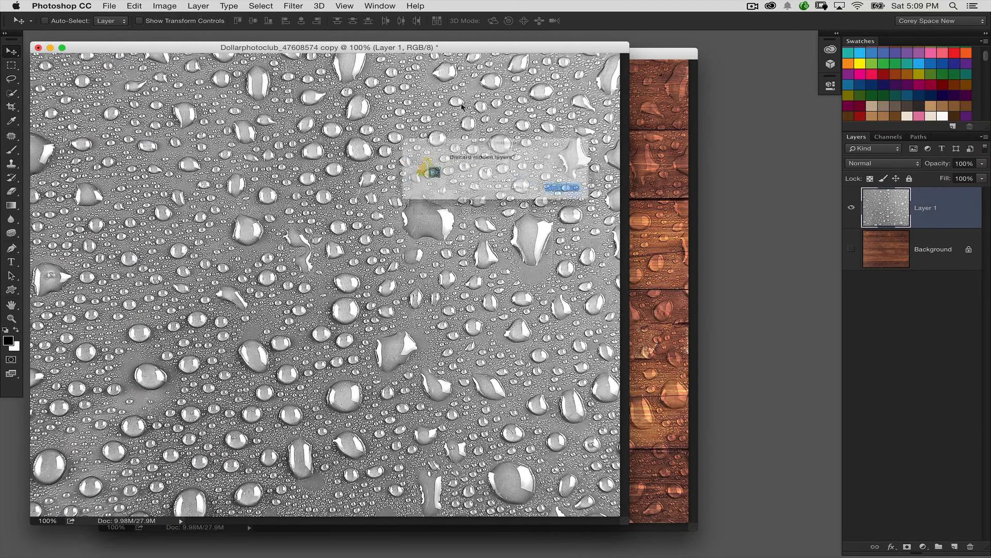
{"action": "left_click", "coordinate": [584, 193]}
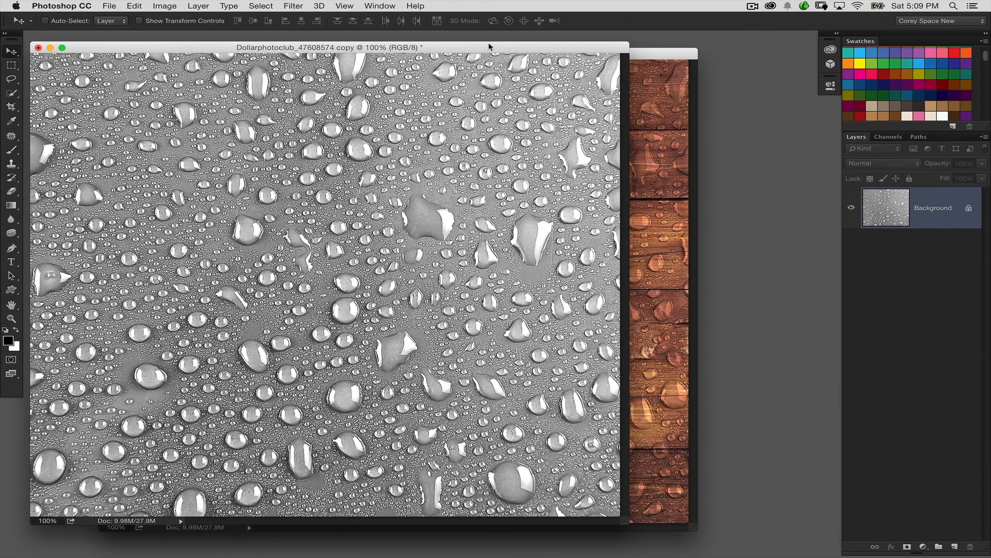
{"action": "left_click_drag", "start_coordinate": [489, 47], "coordinate": [535, 47]}
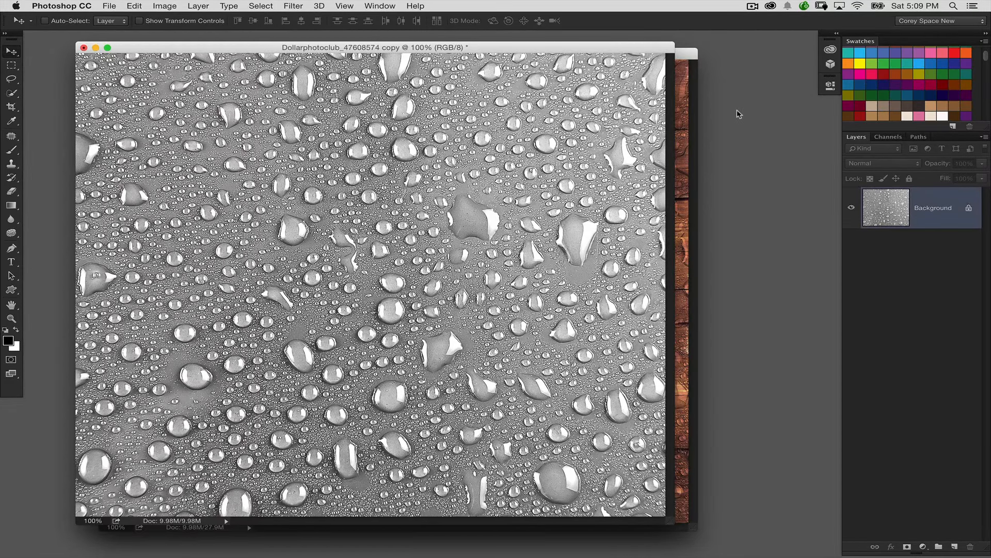
- Apply a Gaussian Blur with a 2-pixel radius to the flattened water-drop image
{"action": "left_click", "coordinate": [134, 5]}
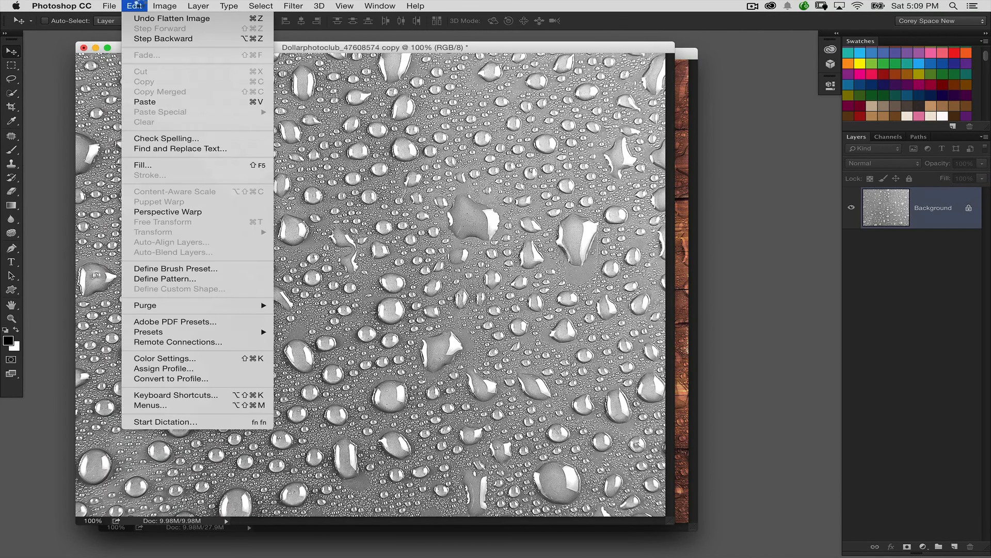
{"action": "mouse_move", "coordinate": [294, 5]}
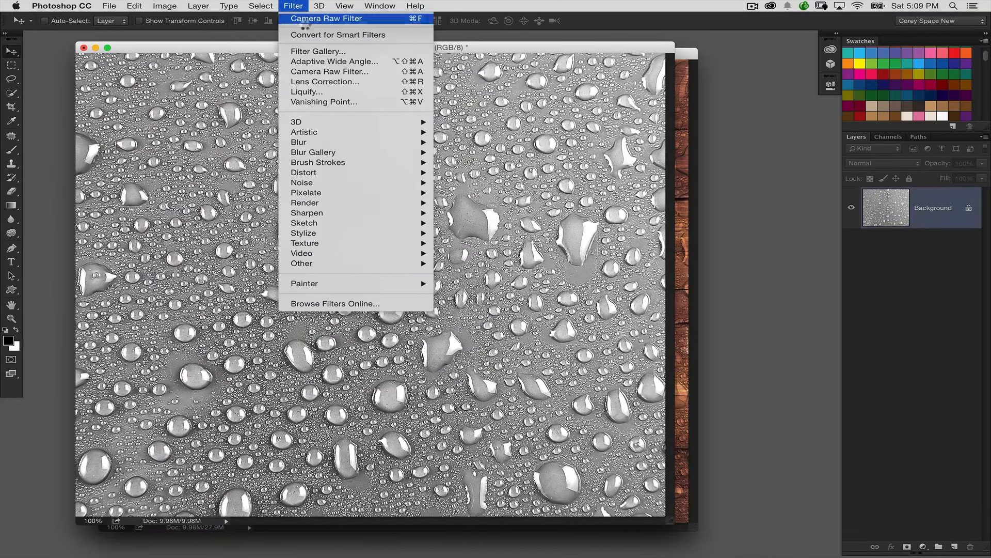
{"action": "mouse_move", "coordinate": [317, 142]}
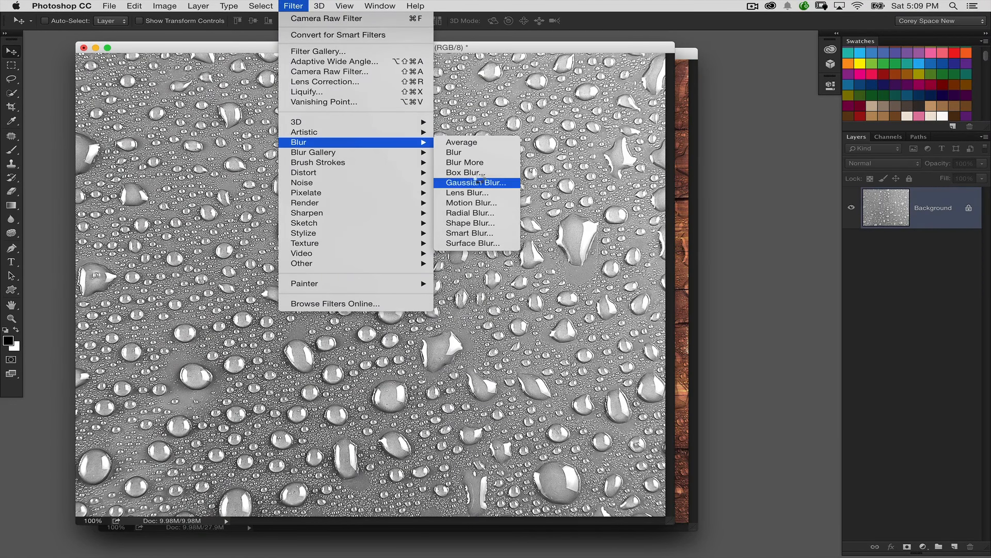
{"action": "left_click", "coordinate": [477, 180]}
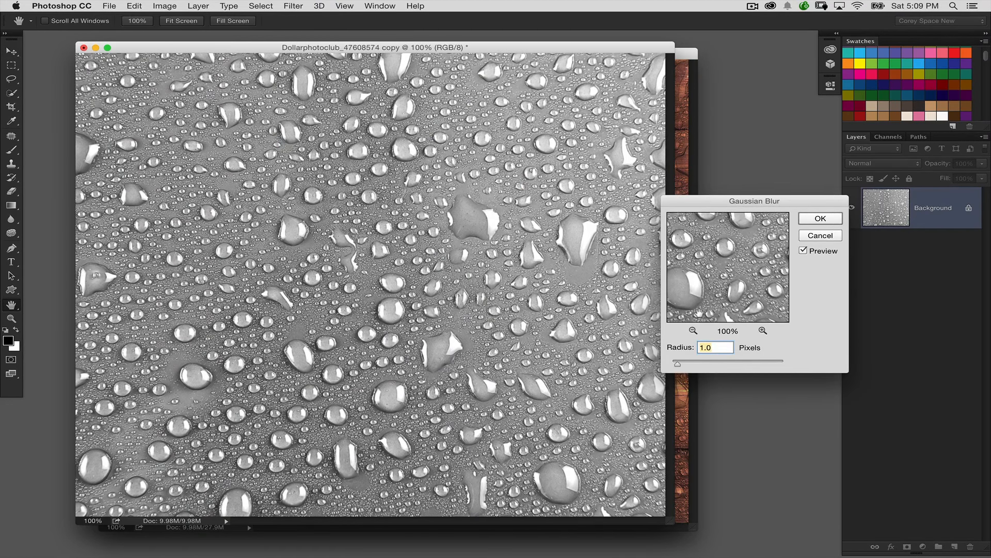
{"action": "type", "text": "2"}
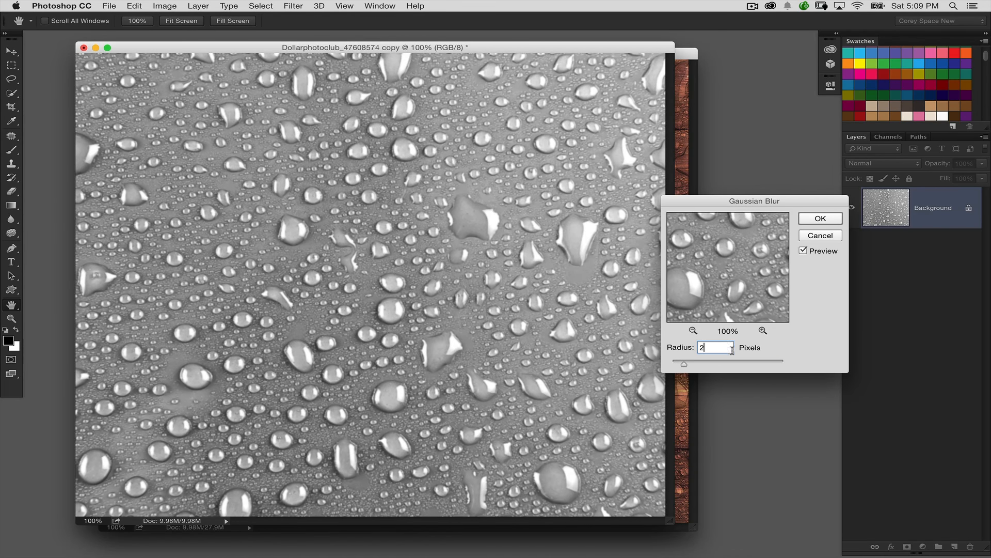
{"action": "left_click", "coordinate": [819, 219]}
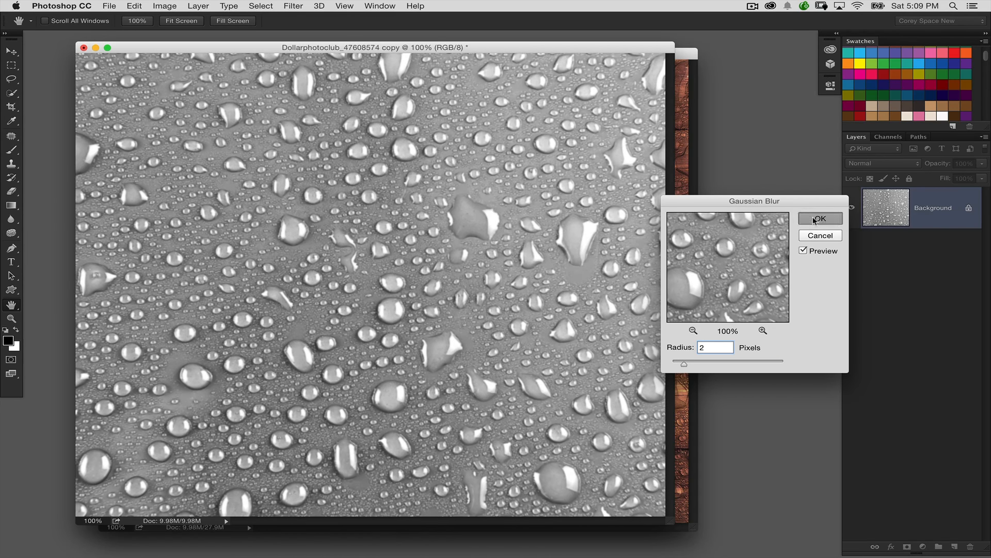
- Save the blurred water-drop image to the Desktop as displacement.psd in Photoshop format
{"action": "left_click", "coordinate": [109, 6]}
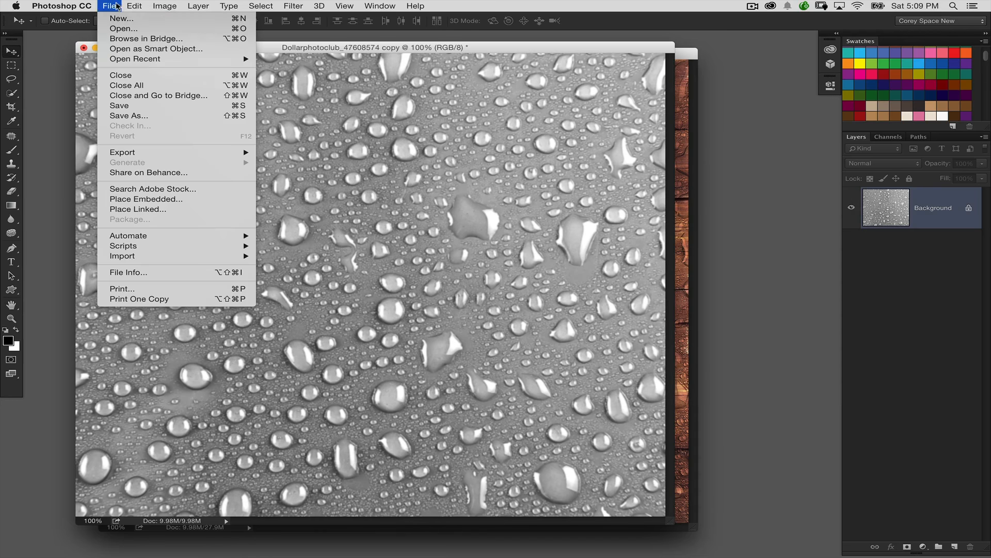
{"action": "left_click", "coordinate": [129, 108]}
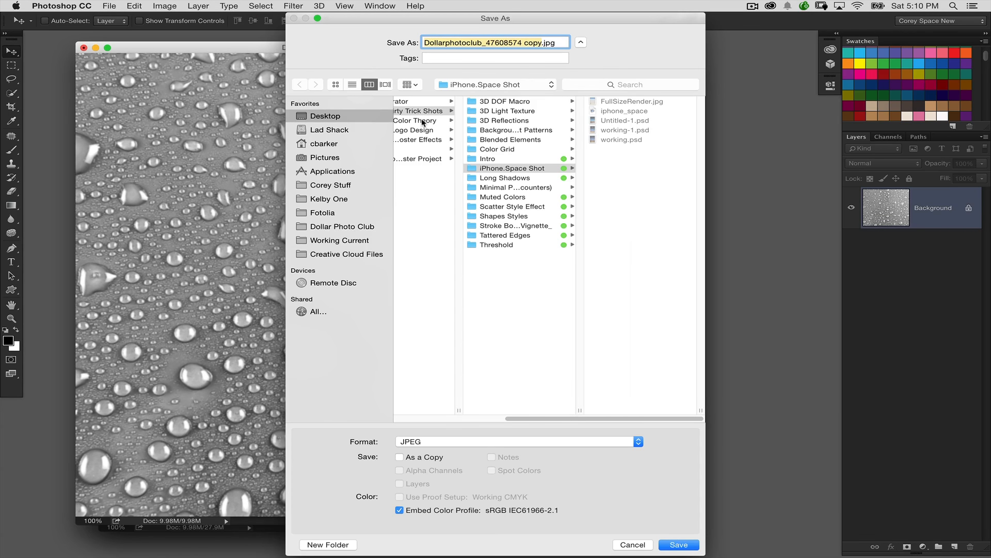
{"action": "left_click", "coordinate": [381, 127]}
{"action": "left_click", "coordinate": [383, 118]}
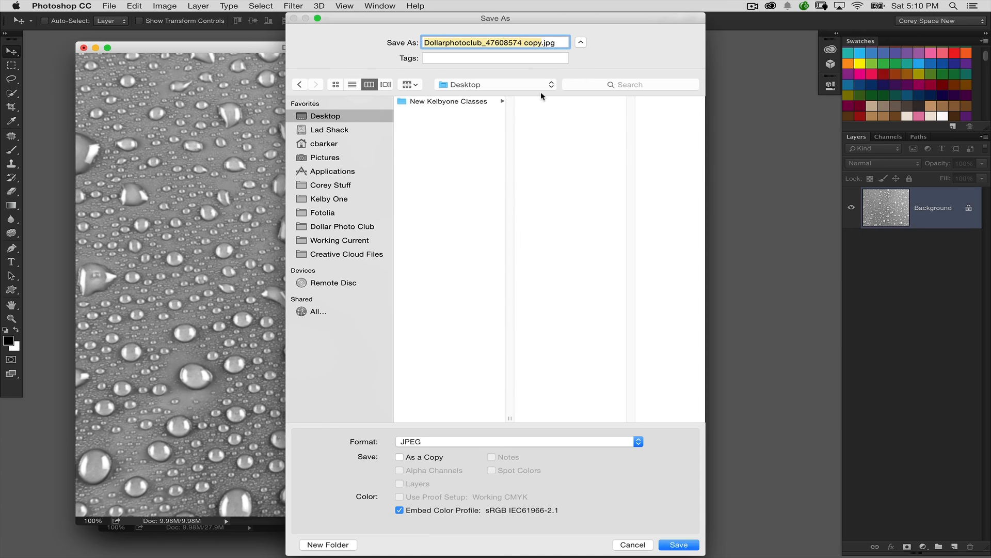
{"action": "type", "text": "displace"}
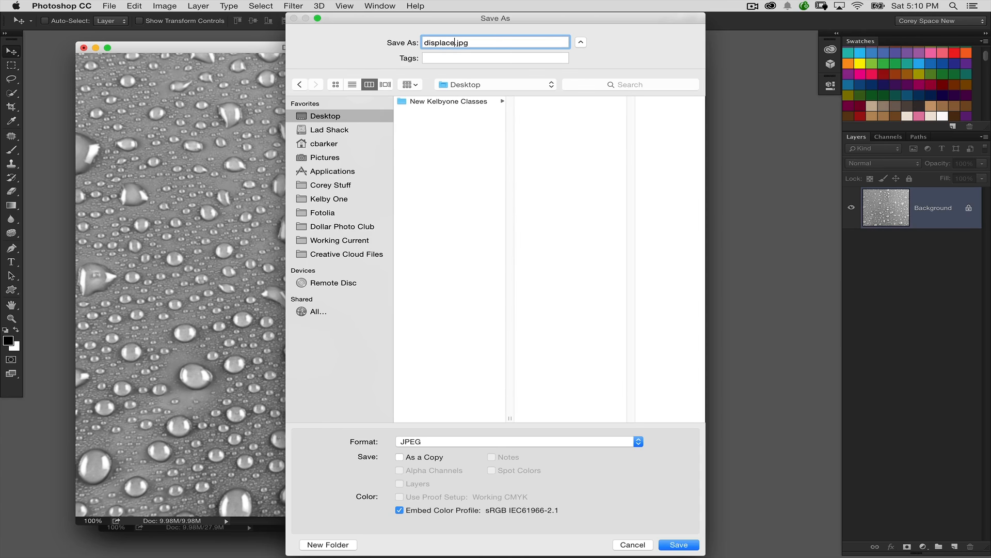
{"action": "type", "text": "ment"}
{"action": "left_click", "coordinate": [470, 445]}
{"action": "left_click", "coordinate": [422, 312]}
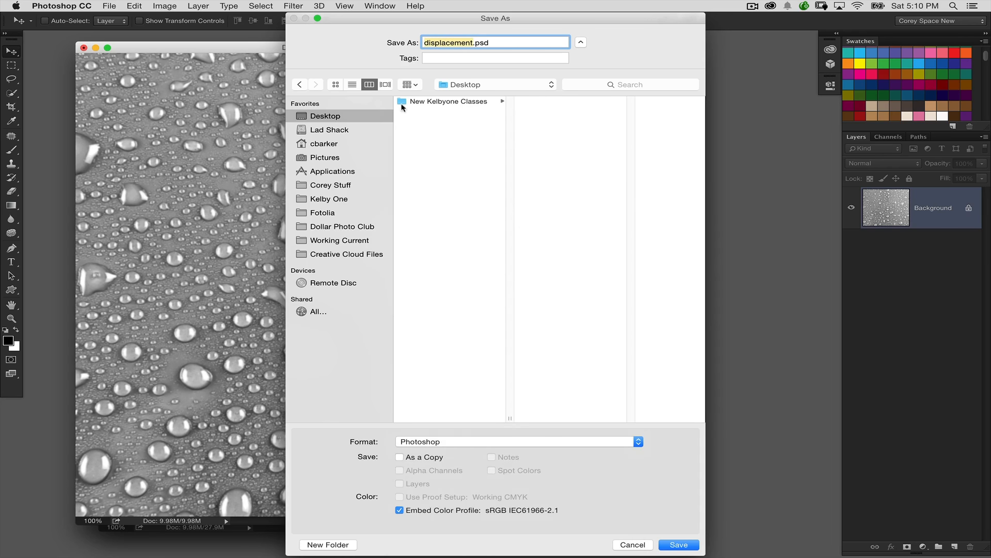
{"action": "key", "text": "Return"}
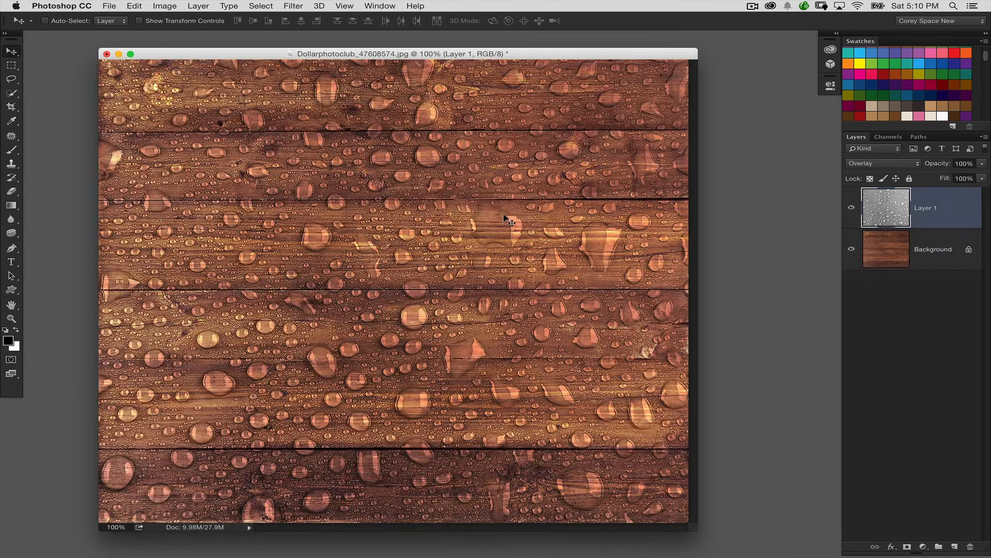
- Duplicate the wood Background layer beneath the water drops and inspect the wood texture around the drops up close
{"action": "left_click", "coordinate": [886, 244]}
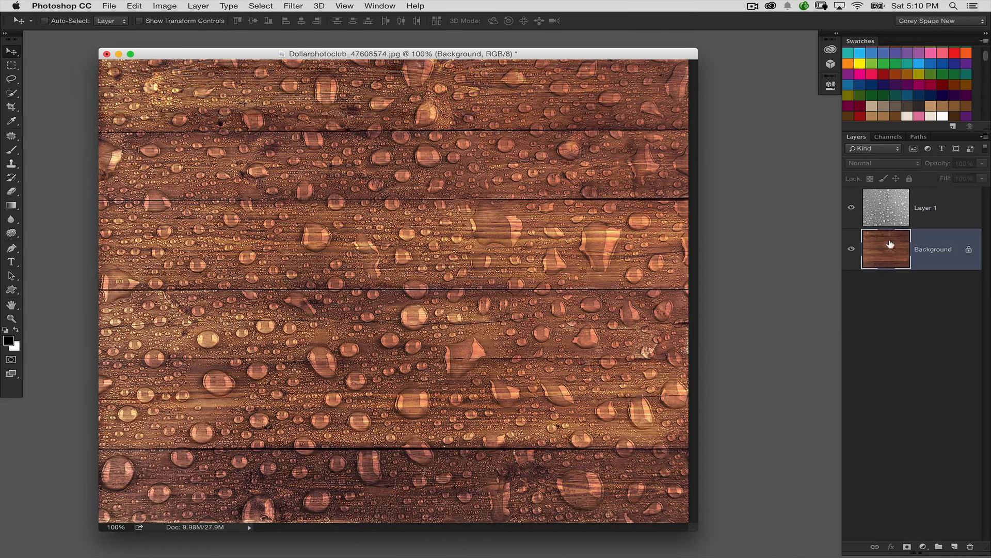
{"action": "key", "text": "super+j"}
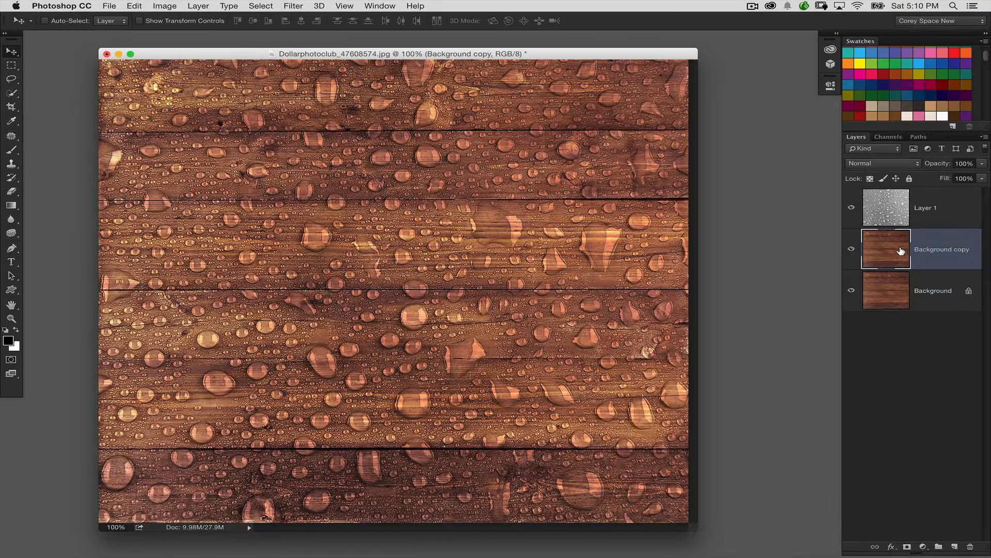
{"action": "key", "text": "super+plus"}
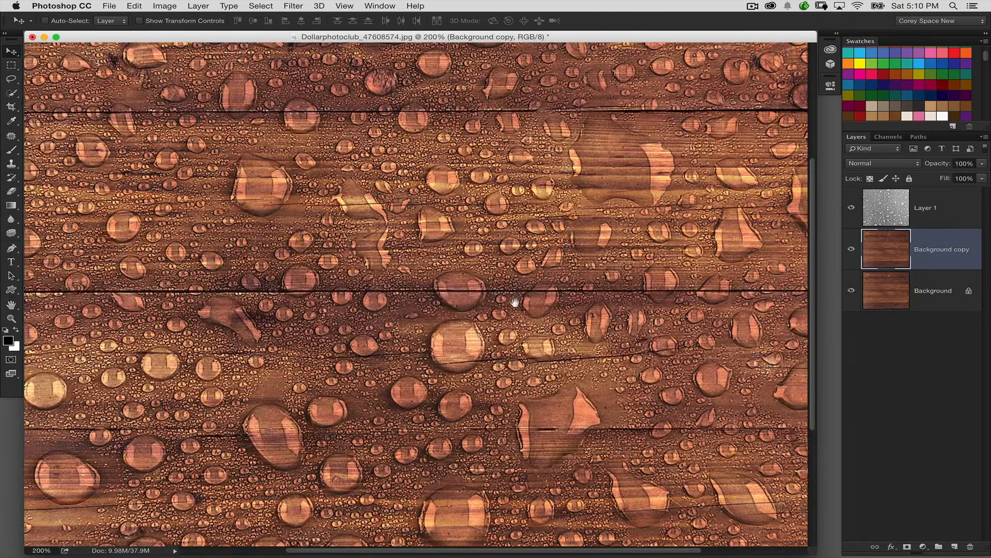
{"action": "left_click_drag", "start_coordinate": [505, 321], "coordinate": [468, 235]}
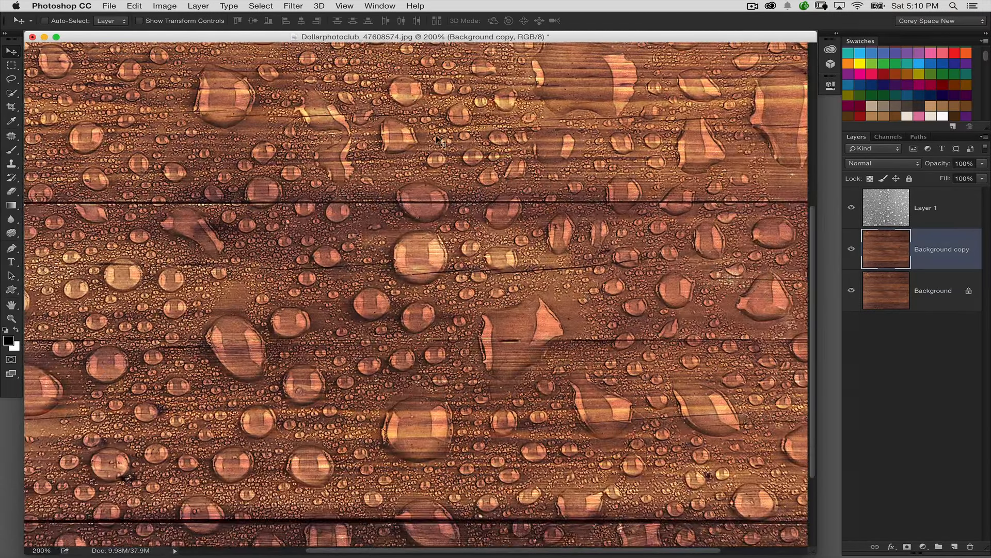
{"action": "left_click_drag", "start_coordinate": [438, 288], "coordinate": [416, 210]}
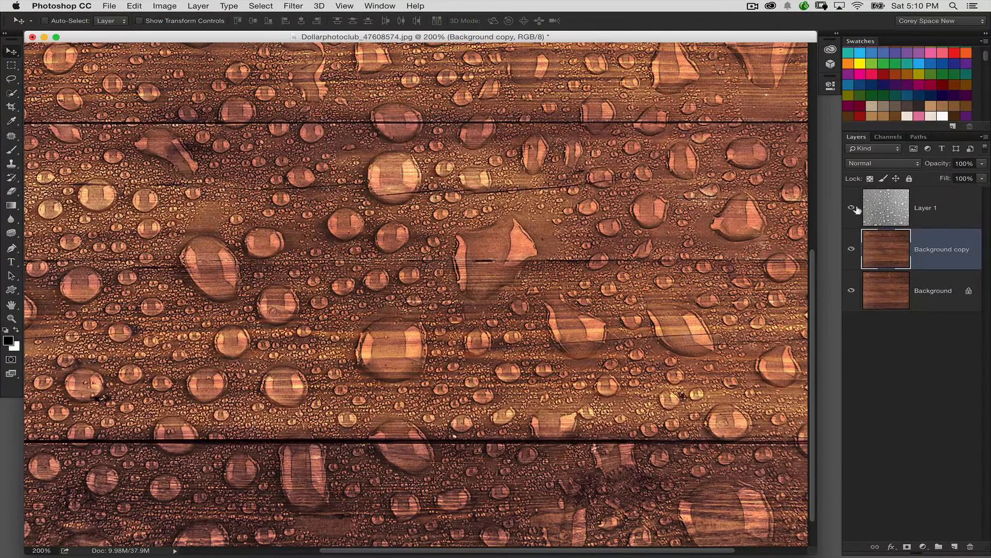
{"action": "key", "text": "super+1"}
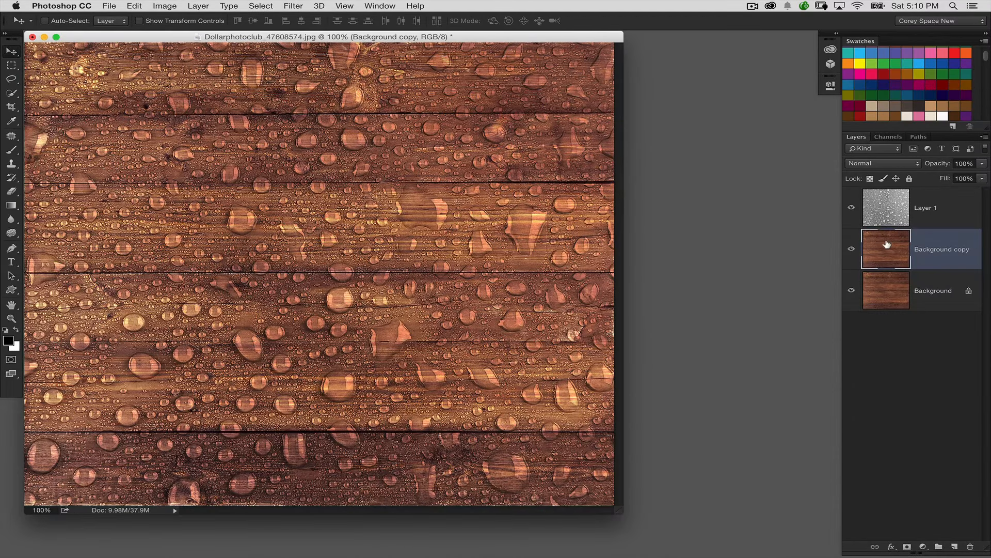
- Try the Displace filter on the duplicated wood layer with horizontal and vertical scale 10, Stretch To Fit, Repeat Edge Pixels and displacement.psd as the map
{"action": "left_click", "coordinate": [319, 5]}
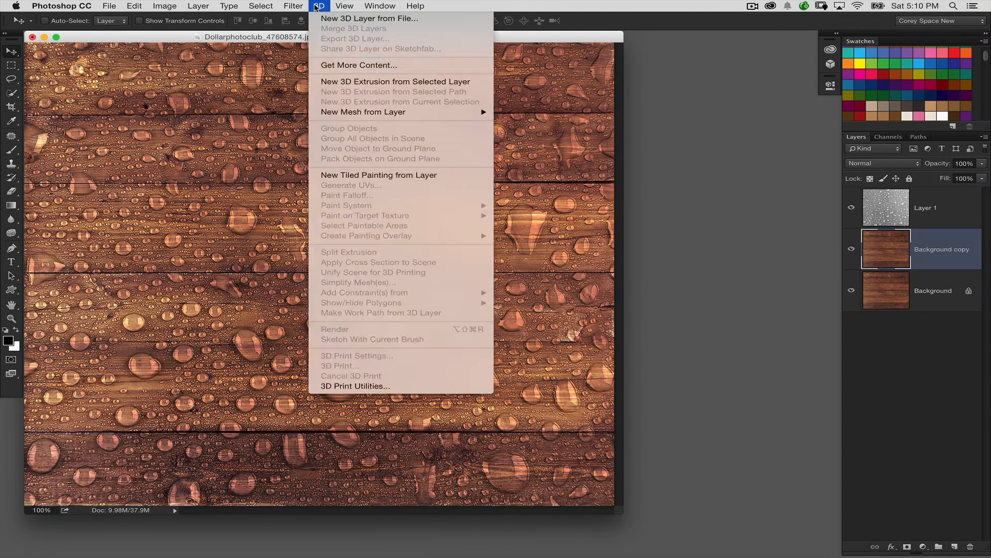
{"action": "mouse_move", "coordinate": [293, 9]}
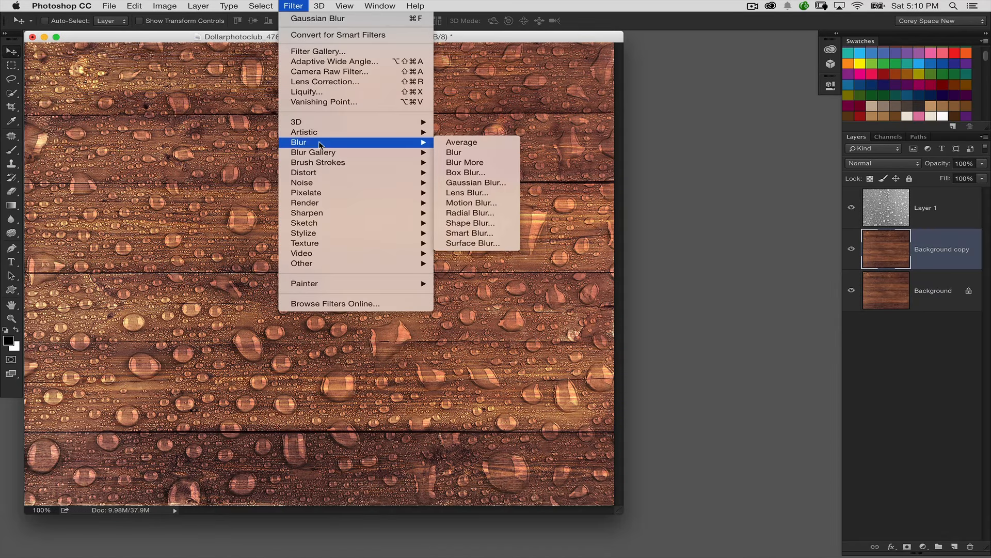
{"action": "mouse_move", "coordinate": [386, 174]}
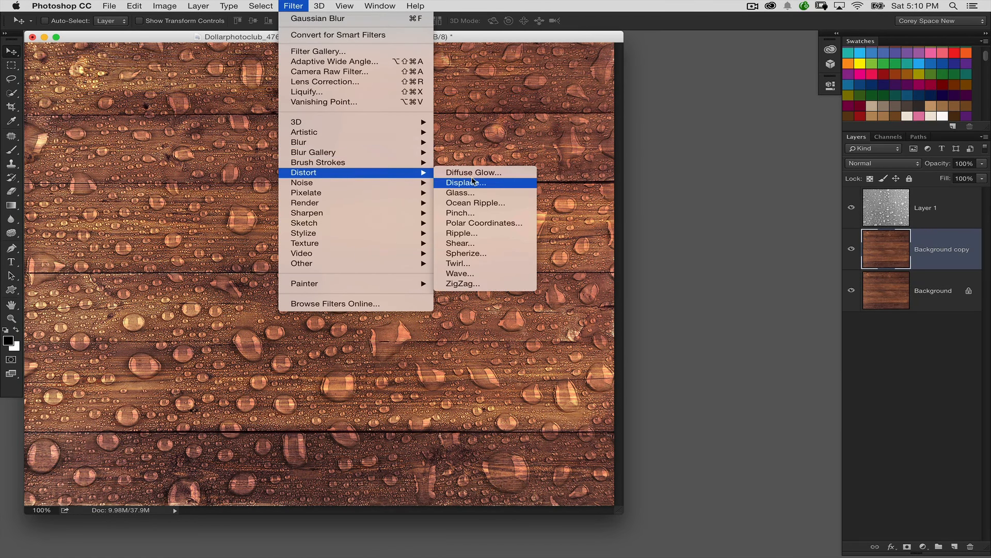
{"action": "left_click", "coordinate": [500, 184]}
{"action": "left_click_drag", "start_coordinate": [775, 216], "coordinate": [586, 168]}
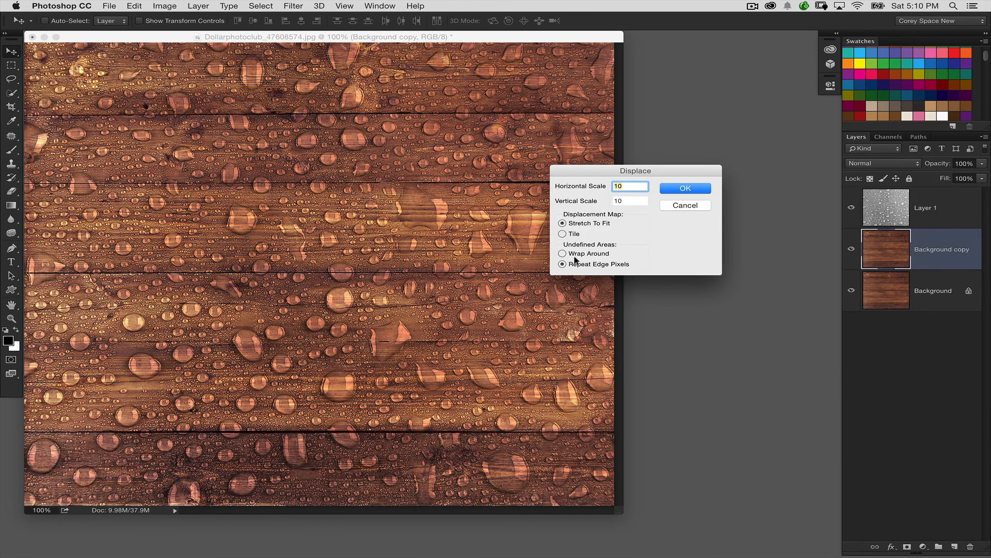
{"action": "left_click", "coordinate": [683, 189]}
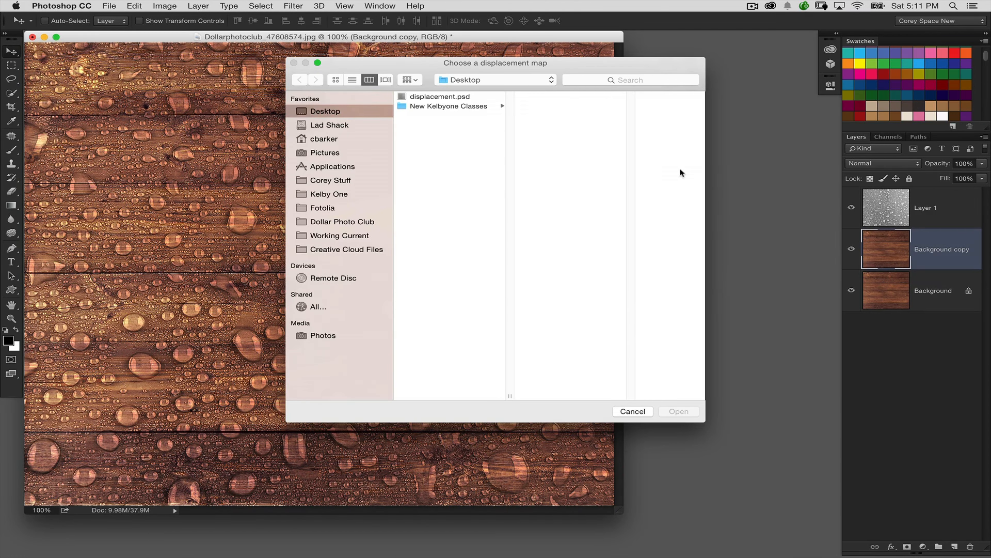
{"action": "left_click", "coordinate": [464, 98]}
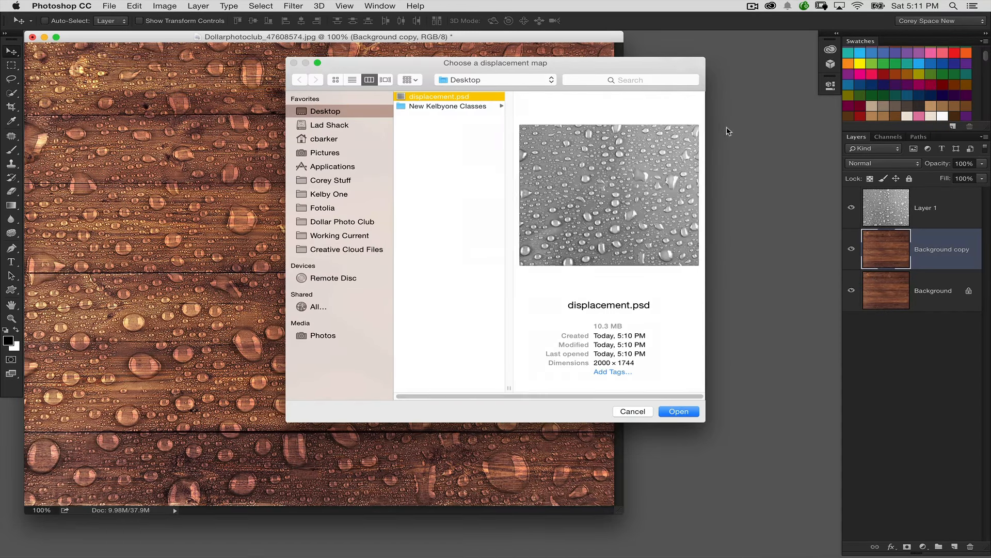
{"action": "left_click", "coordinate": [682, 414]}
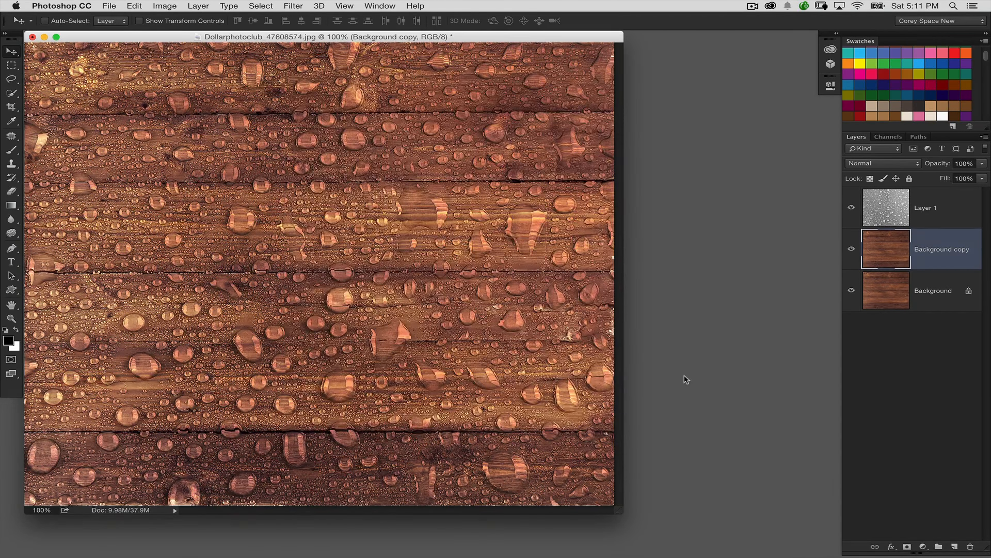
{"action": "key", "text": "super+equal"}
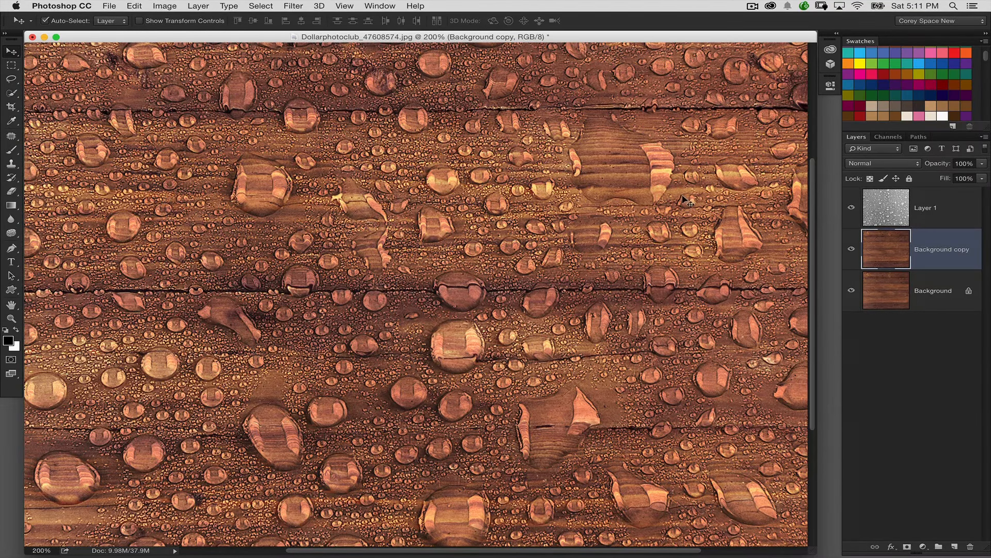
- Compare the wood with and without the displacement by repeatedly undoing and redoing it, leaving the filter undone
{"action": "key", "text": "super+z"}
{"action": "key", "text": "super+z"}
{"action": "key", "text": "super+z"}
{"action": "key", "text": "super+z"}
{"action": "key", "text": "super+z"}
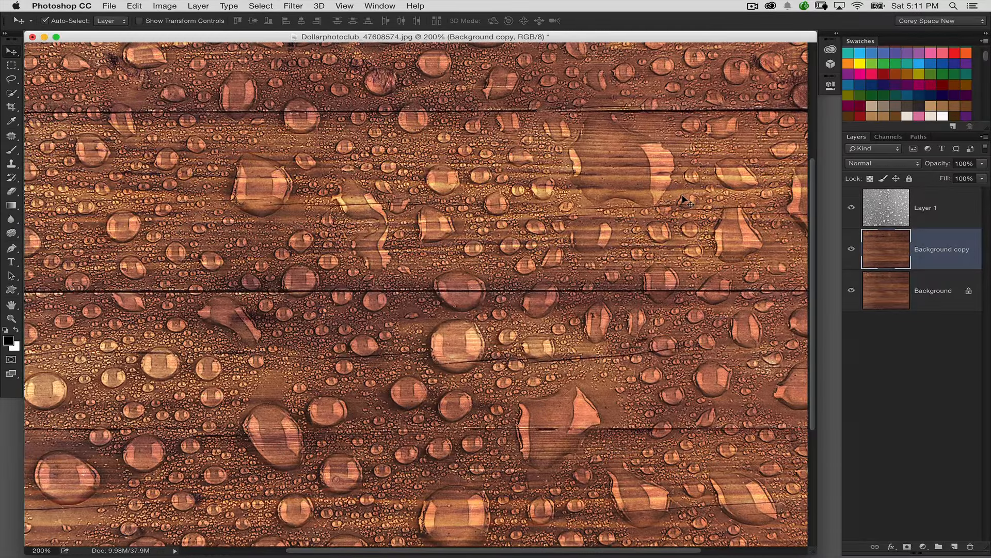
{"action": "key", "text": "super+z"}
{"action": "key", "text": "super+z"}
{"action": "key", "text": "super+z"}
{"action": "key", "text": "super+z"}
{"action": "key", "text": "super+z"}
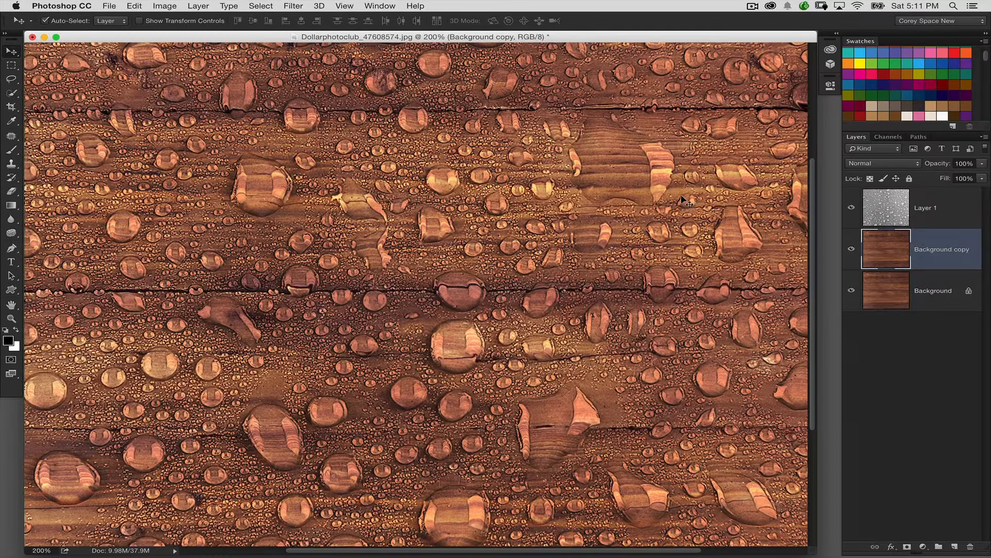
{"action": "key", "text": "super+z"}
{"action": "key", "text": "super+z"}
{"action": "key", "text": "super+z"}
{"action": "key", "text": "super+z"}
{"action": "key", "text": "super+z"}
{"action": "key", "text": "super+z"}
{"action": "key", "text": "super+minus"}
{"action": "key", "text": "super+minus"}
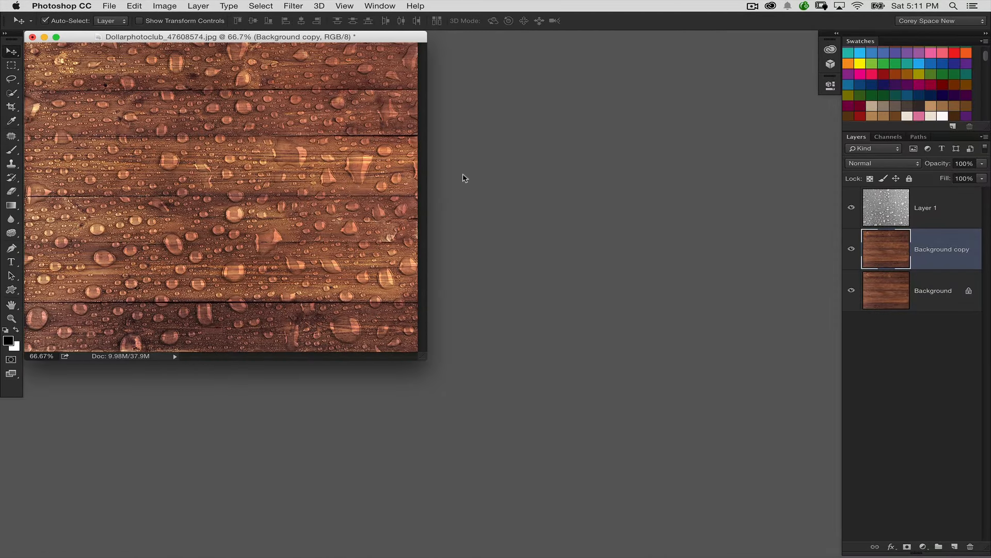
- Try the Displace filter on the duplicated wood layer with horizontal and vertical scale 5 and displacement.psd as the map
{"action": "left_click", "coordinate": [293, 6]}
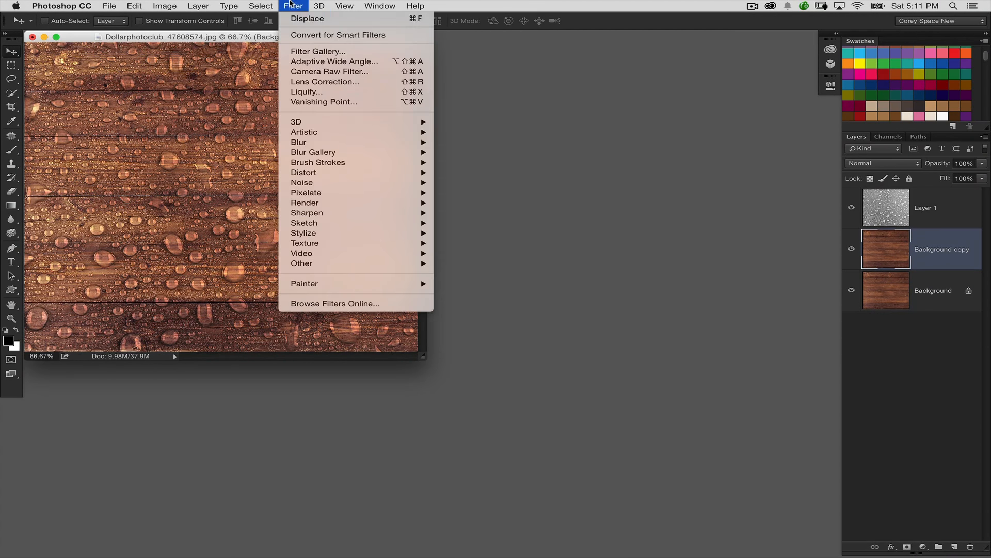
{"action": "mouse_move", "coordinate": [403, 173]}
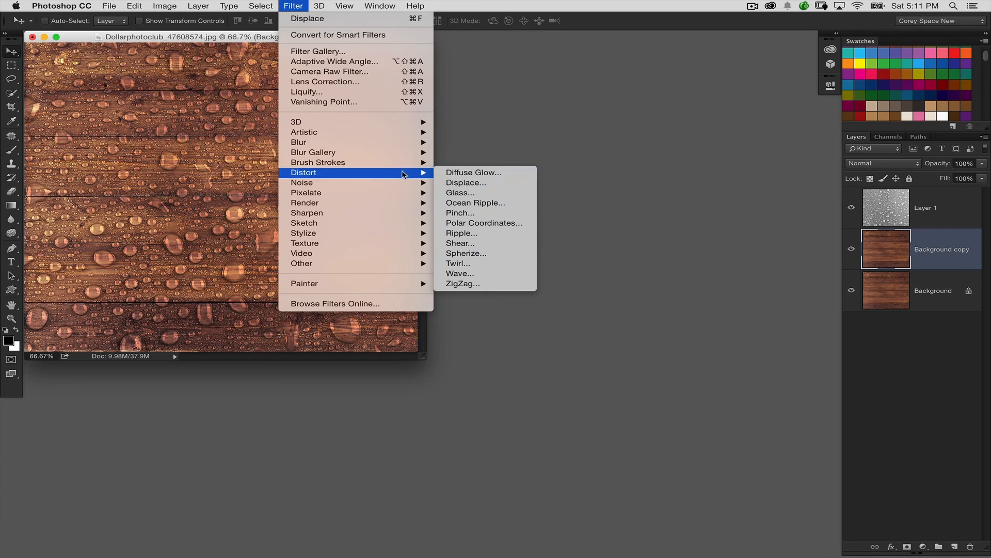
{"action": "left_click", "coordinate": [493, 184]}
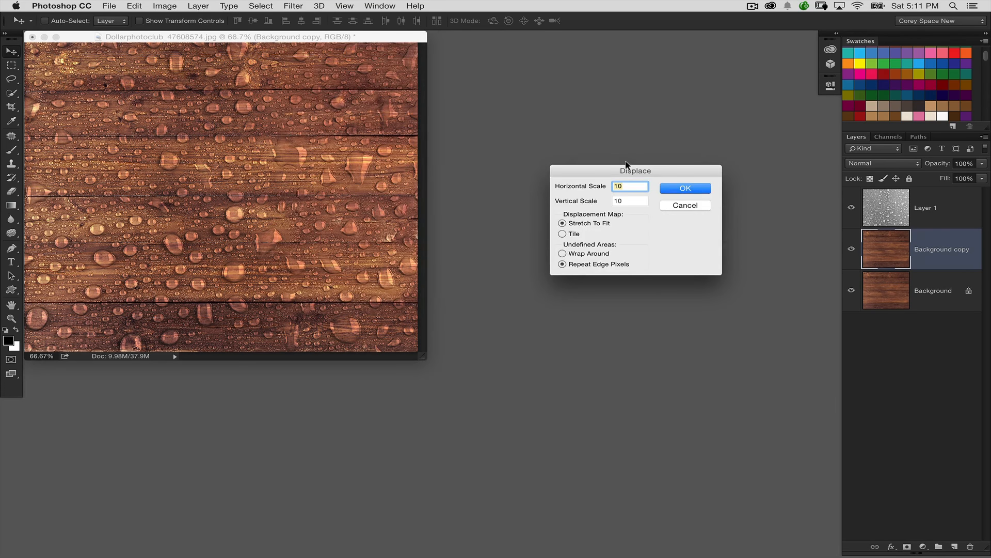
{"action": "type", "text": "5"}
{"action": "key", "text": "Tab"}
{"action": "type", "text": "5"}
{"action": "key", "text": "Return"}
{"action": "left_click", "coordinate": [444, 96]}
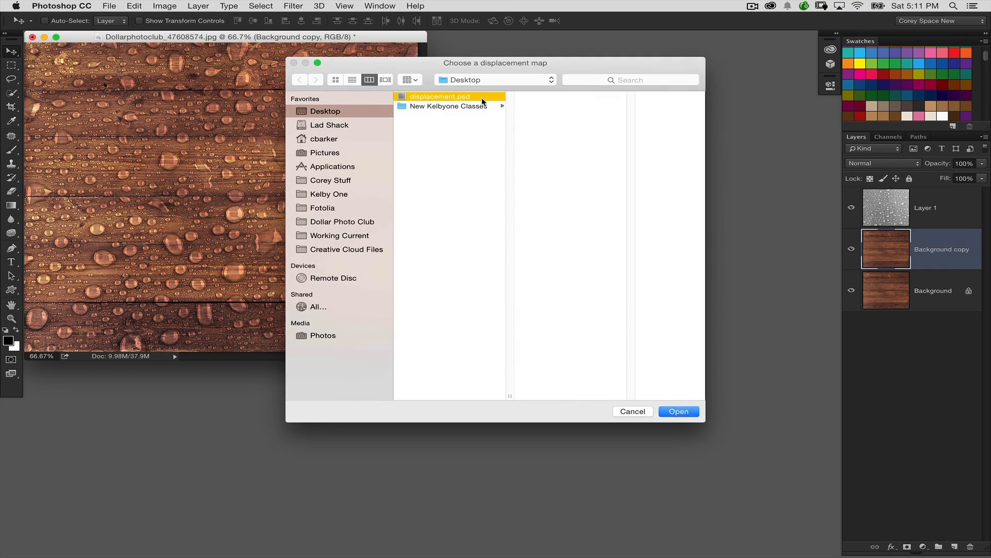
{"action": "double_click", "coordinate": [483, 98]}
{"action": "key", "text": "super+1"}
{"action": "key", "text": "super+plus"}
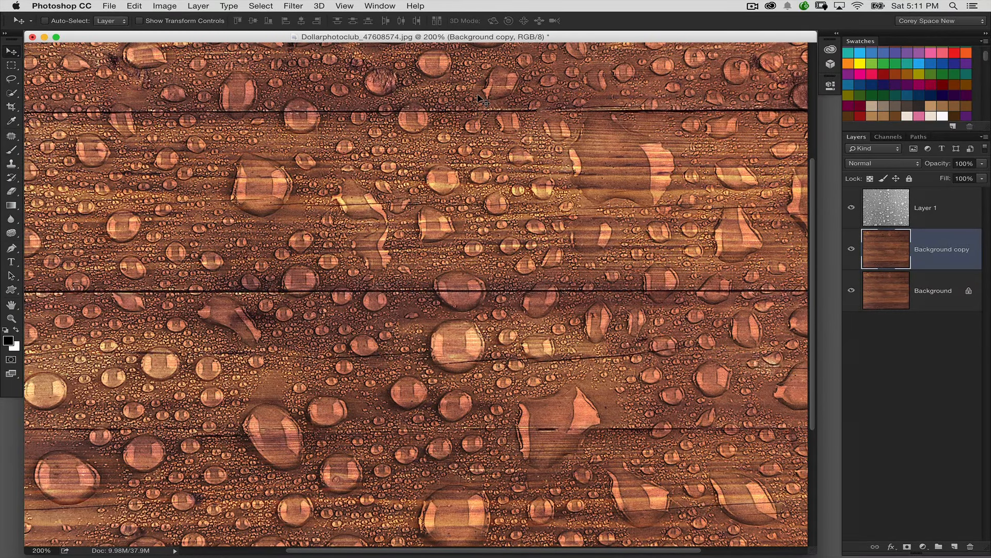
{"action": "key", "text": "super+minus"}
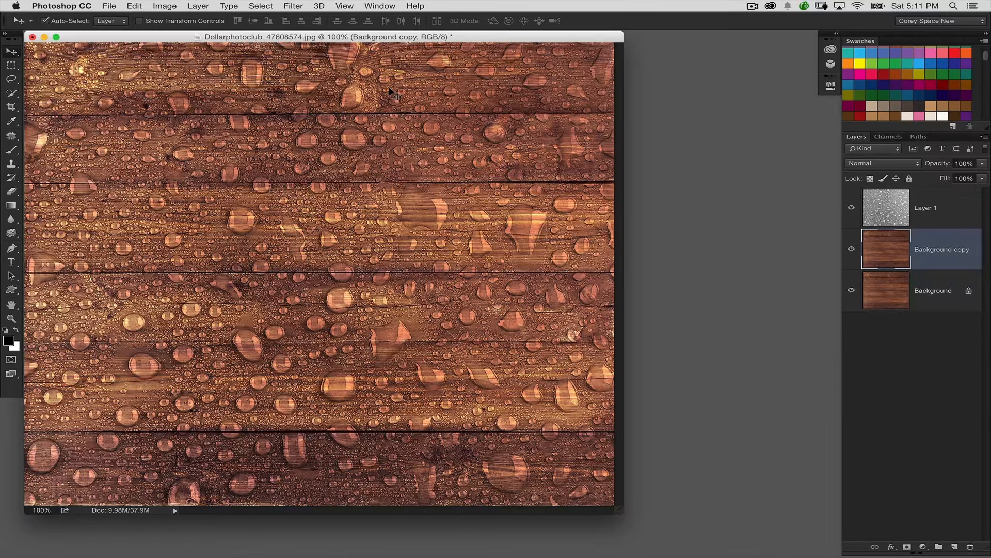
{"action": "key", "text": "super+plus"}
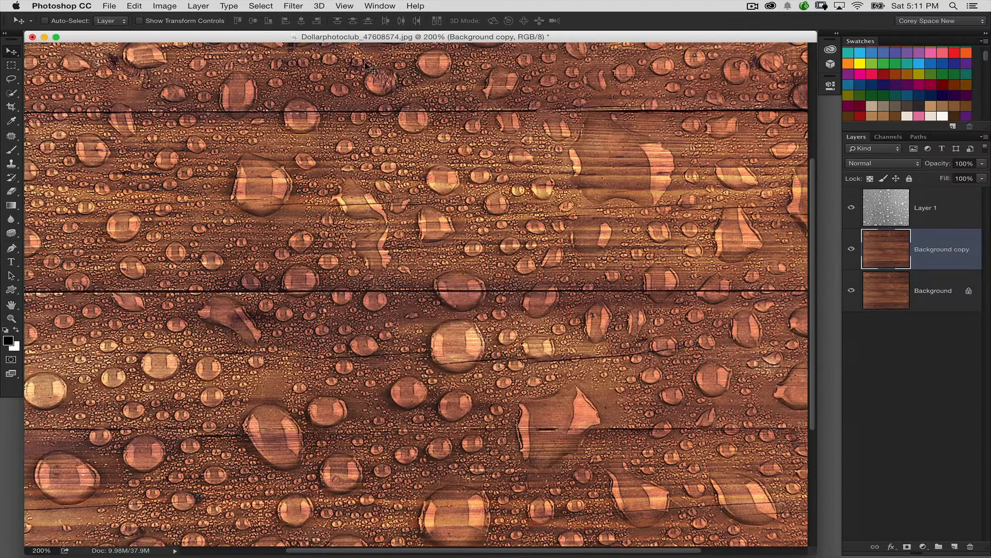
- Apply the Glass filter to the duplicated wood layer with distortion 3, smoothness 7, scaling 100% and displacement.psd loaded as the texture
{"action": "left_click", "coordinate": [380, 6]}
{"action": "mouse_move", "coordinate": [320, 7]}
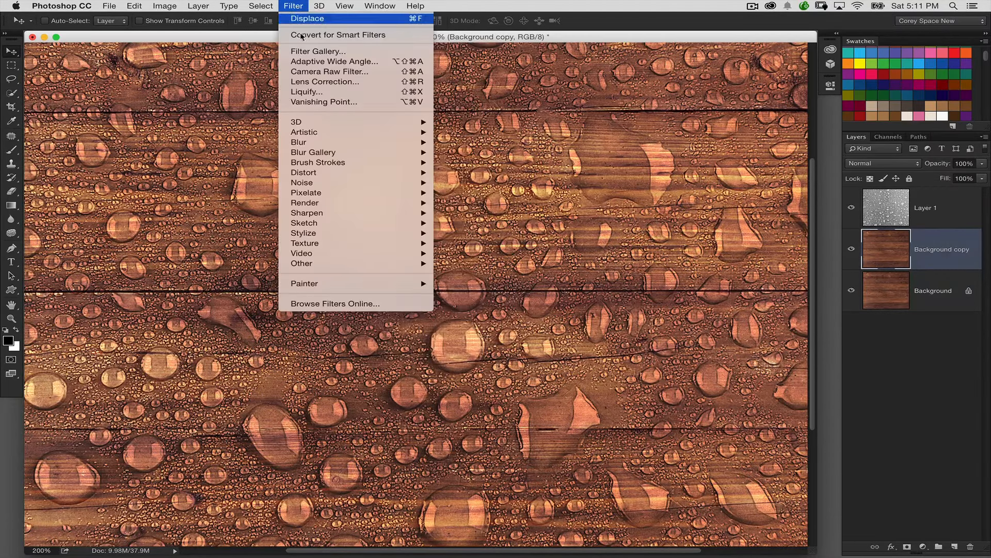
{"action": "mouse_move", "coordinate": [339, 173]}
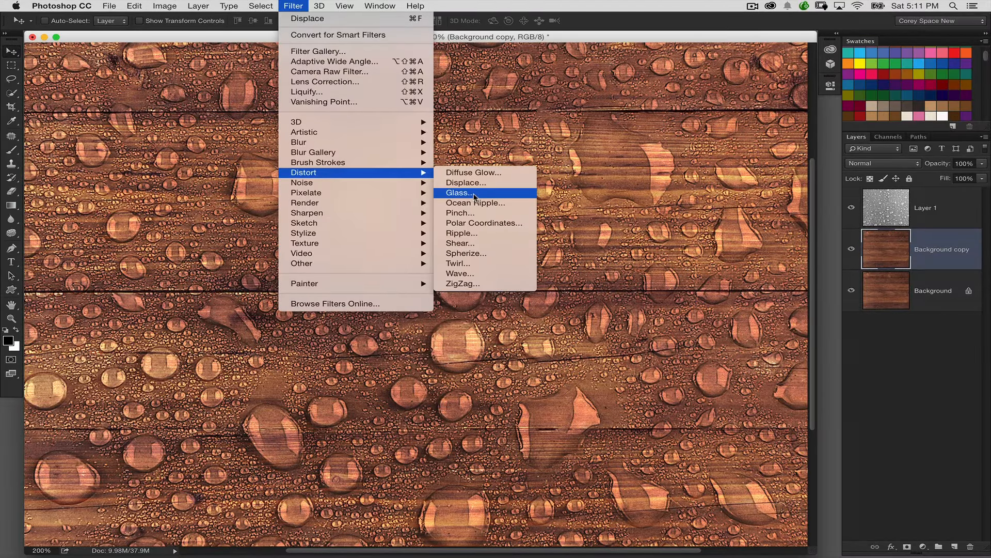
{"action": "left_click", "coordinate": [506, 194]}
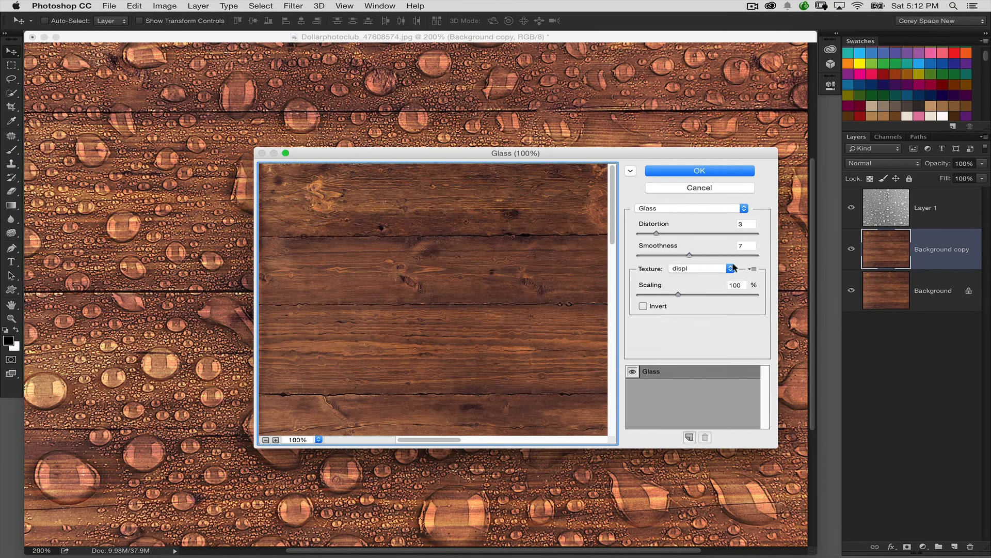
{"action": "left_click", "coordinate": [752, 268]}
{"action": "left_click", "coordinate": [755, 282]}
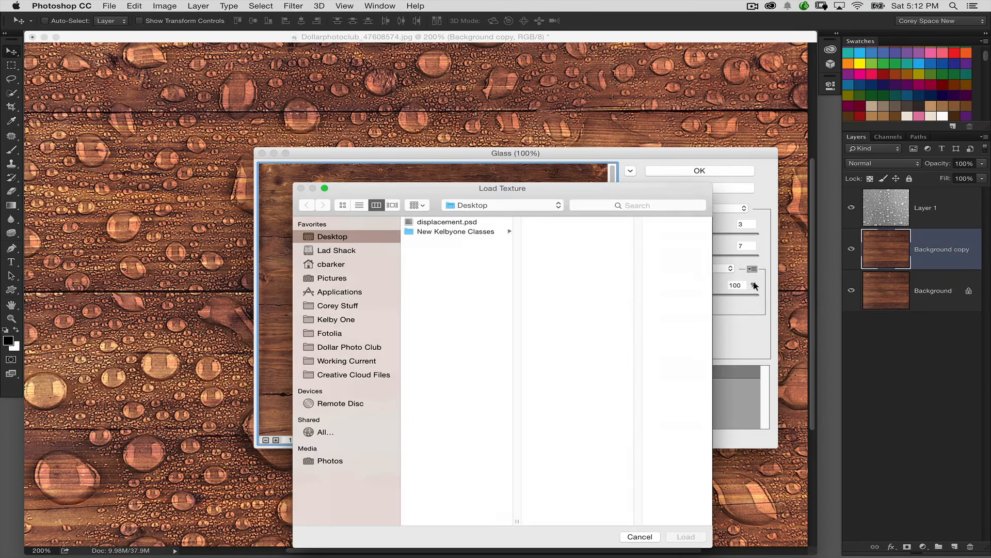
{"action": "left_click", "coordinate": [489, 224]}
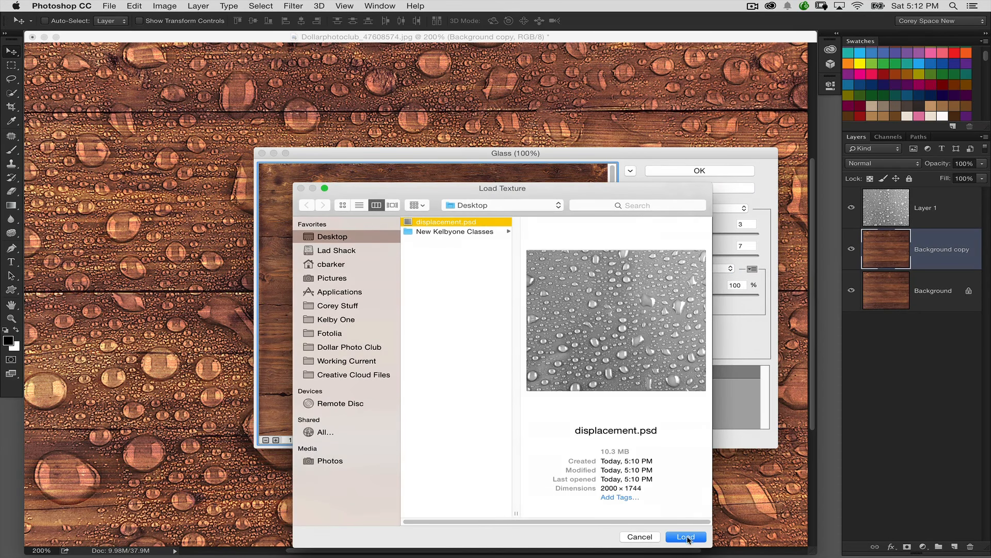
{"action": "left_click", "coordinate": [687, 537]}
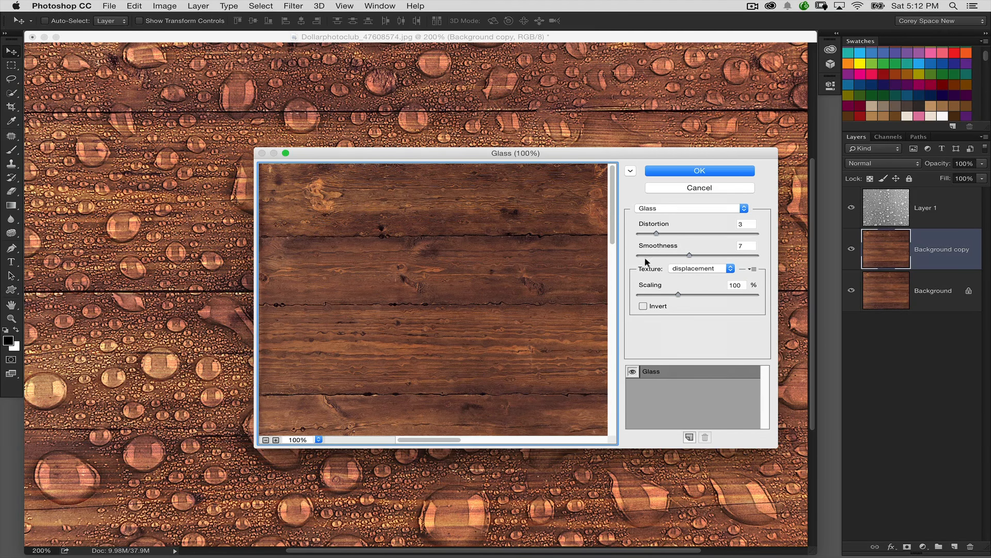
{"action": "left_click", "coordinate": [628, 365]}
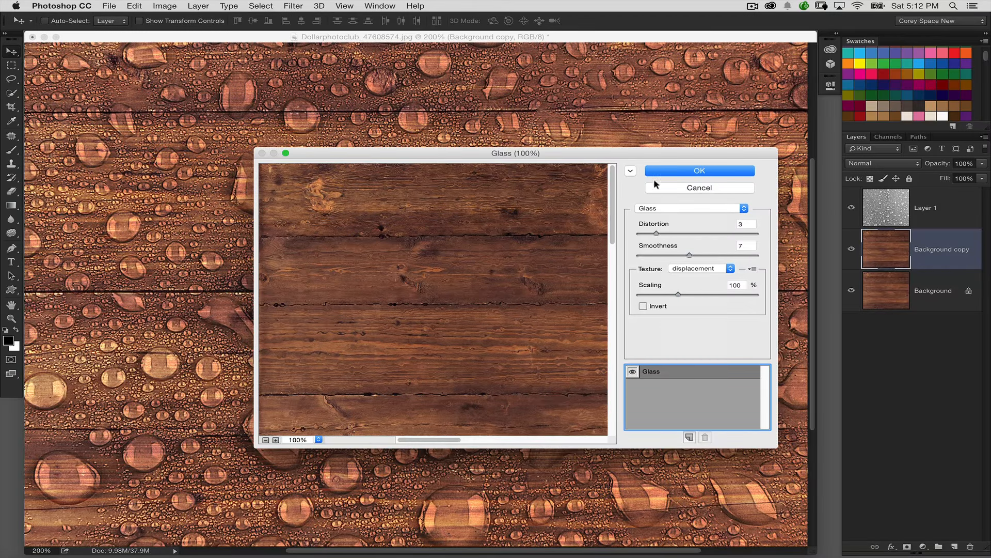
{"action": "left_click", "coordinate": [664, 168]}
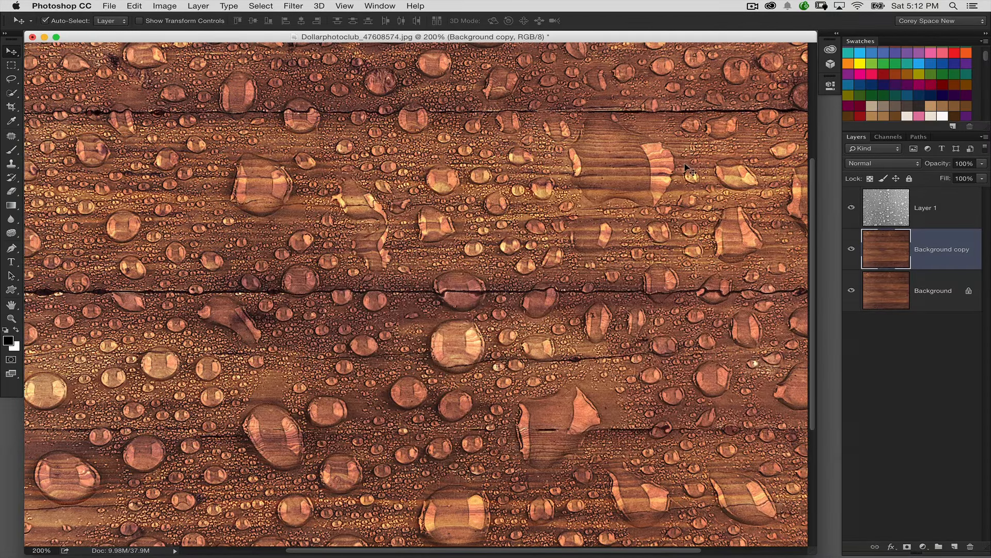
- Compare the wood with and without the Glass distortion by repeatedly undoing and redoing it, leaving the filter applied
{"action": "key", "text": "super+z"}
{"action": "key", "text": "super+z"}
{"action": "key", "text": "super+z"}
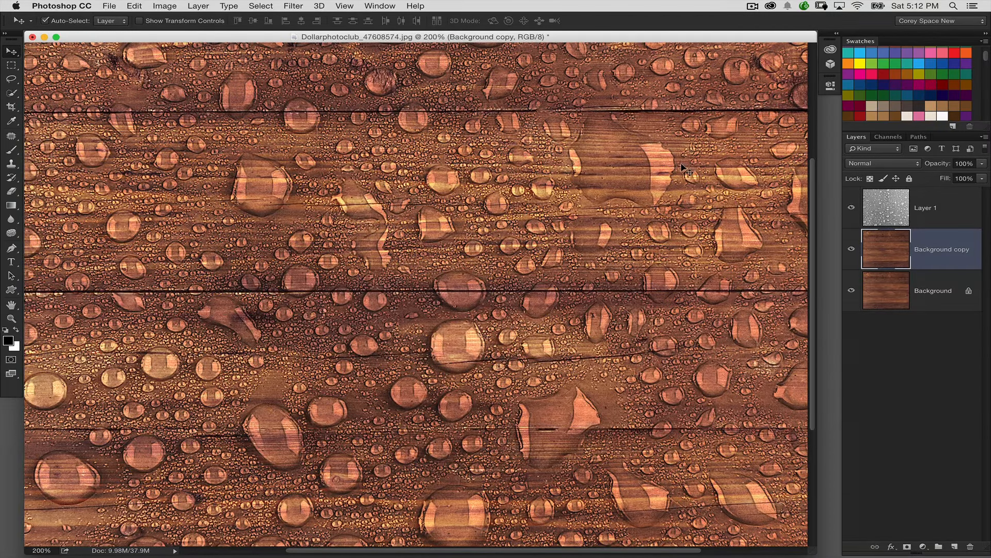
{"action": "key", "text": "super+z"}
{"action": "key", "text": "super+z"}
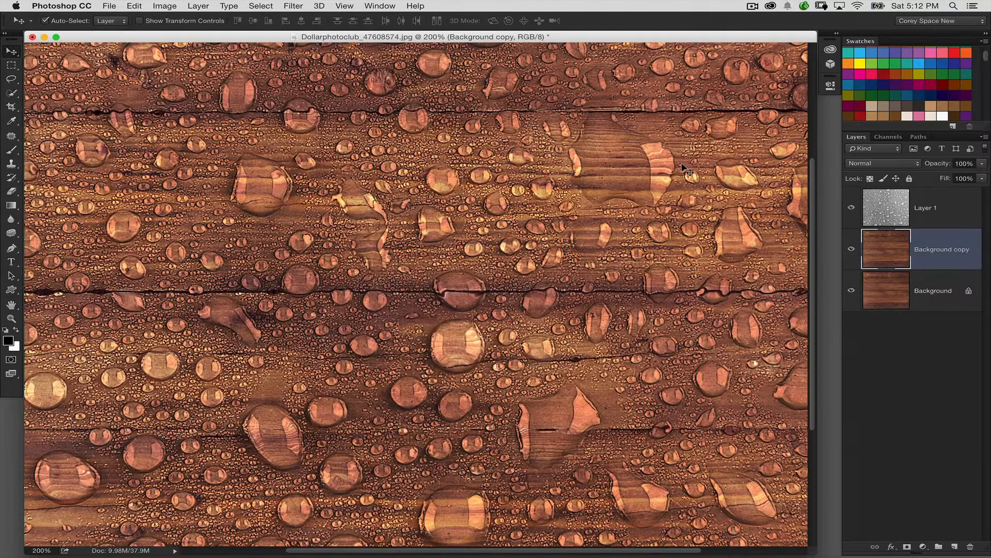
{"action": "key", "text": "super+z"}
{"action": "key", "text": "super+z"}
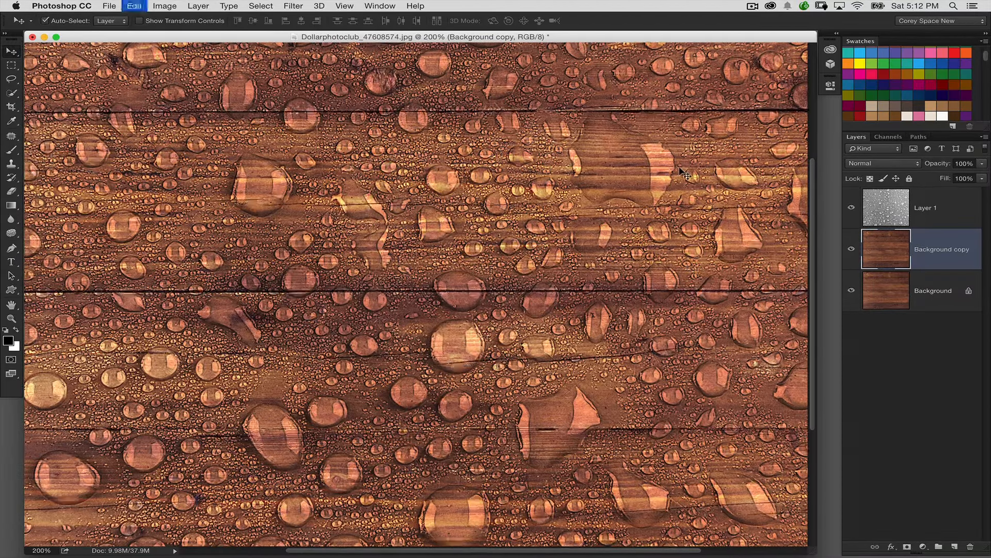
{"action": "key", "text": "super+z"}
{"action": "key", "text": "super+z"}
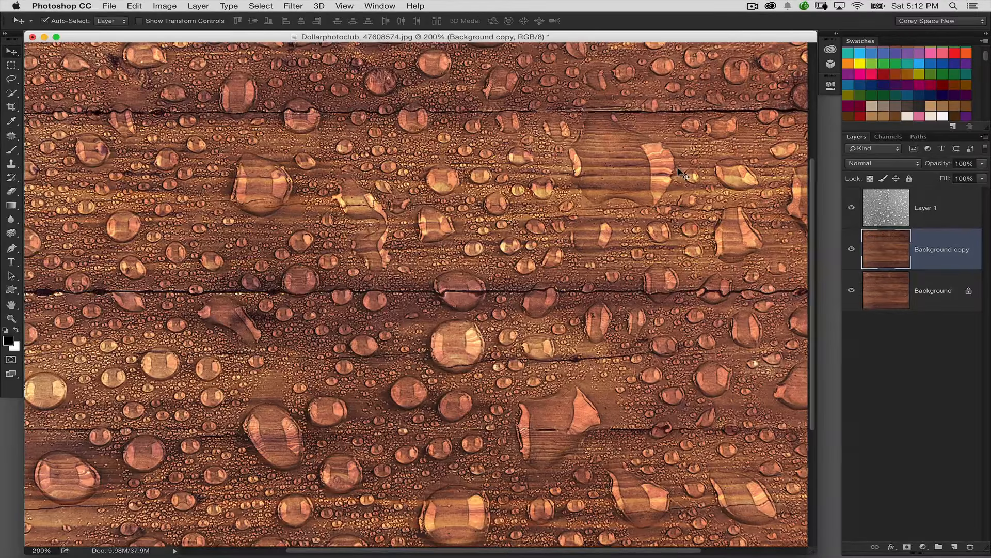
- Add the text "H20" in Swis721 BlkEx BT Black at 15 pt on a new text layer above Layer 1
{"action": "key", "text": "super+minus"}
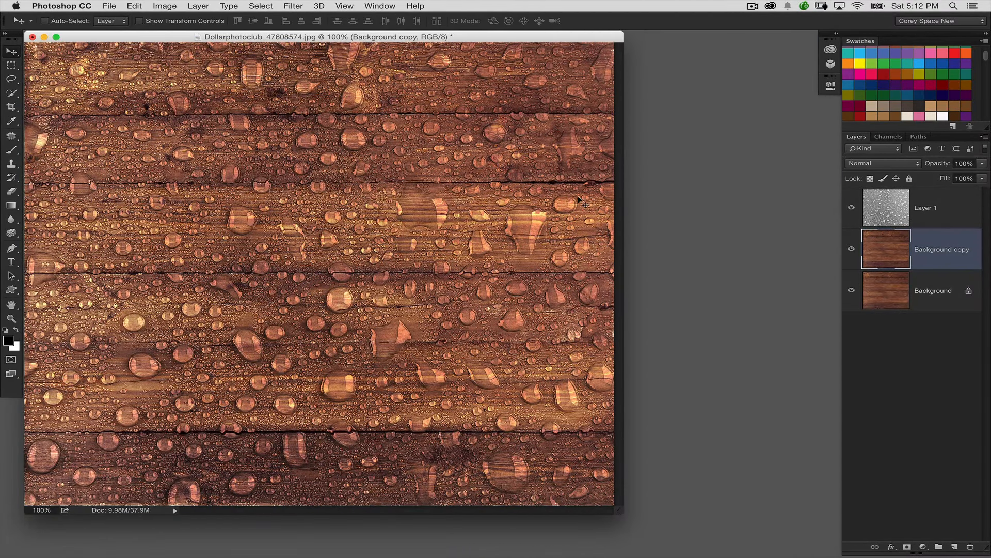
{"action": "left_click", "coordinate": [886, 204]}
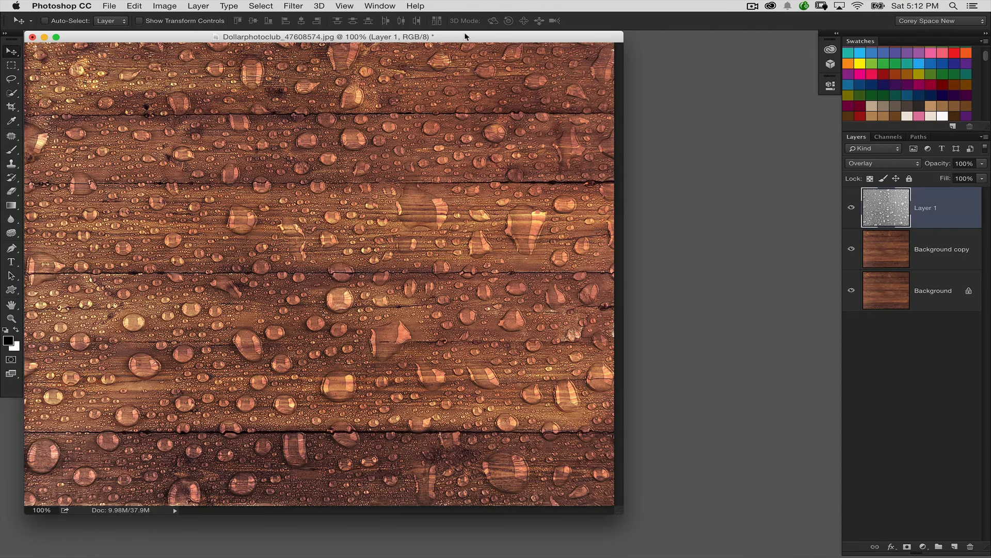
{"action": "left_click_drag", "start_coordinate": [465, 36], "coordinate": [515, 41]}
{"action": "left_click", "coordinate": [11, 261]}
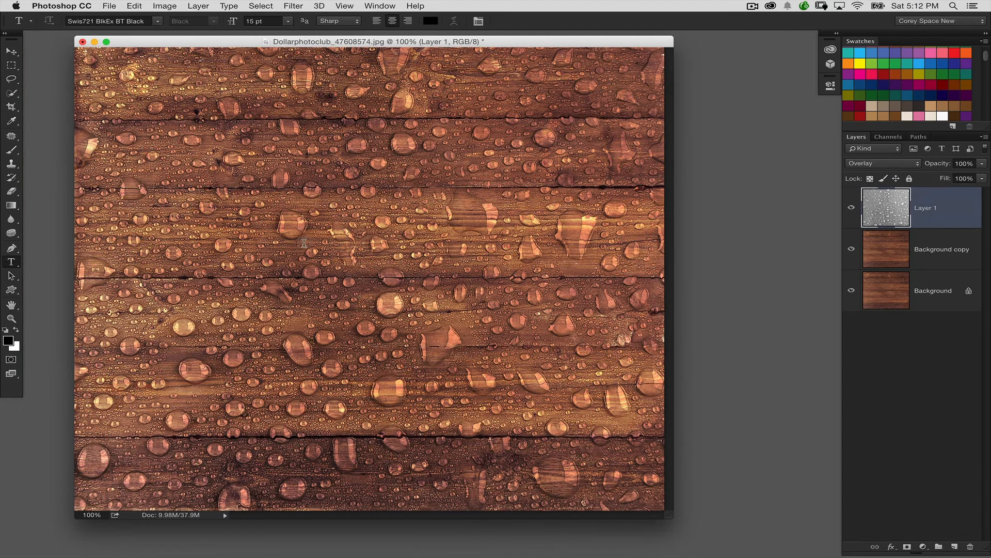
{"action": "left_click", "coordinate": [305, 266]}
{"action": "type", "text": "H2"}
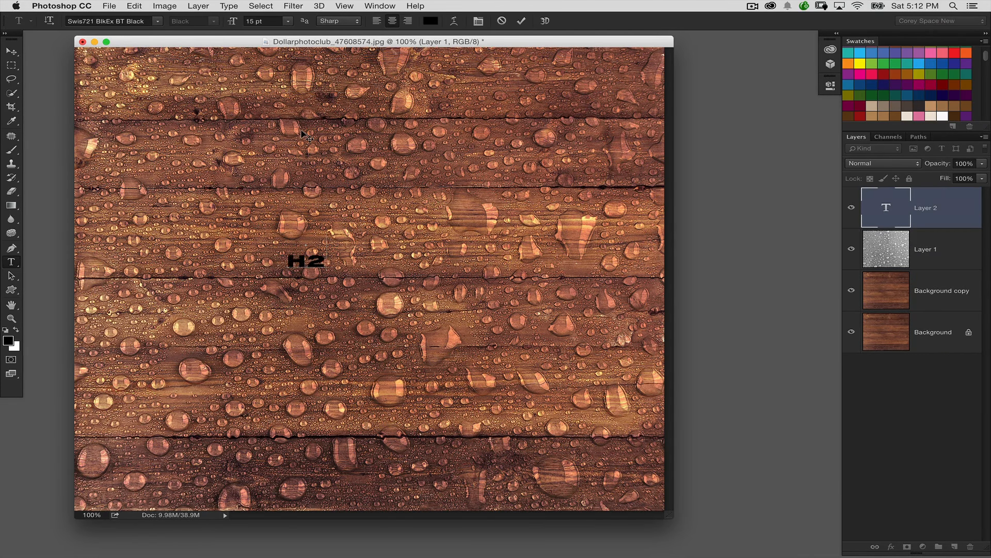
{"action": "type", "text": "0"}
{"action": "left_click", "coordinate": [11, 52]}
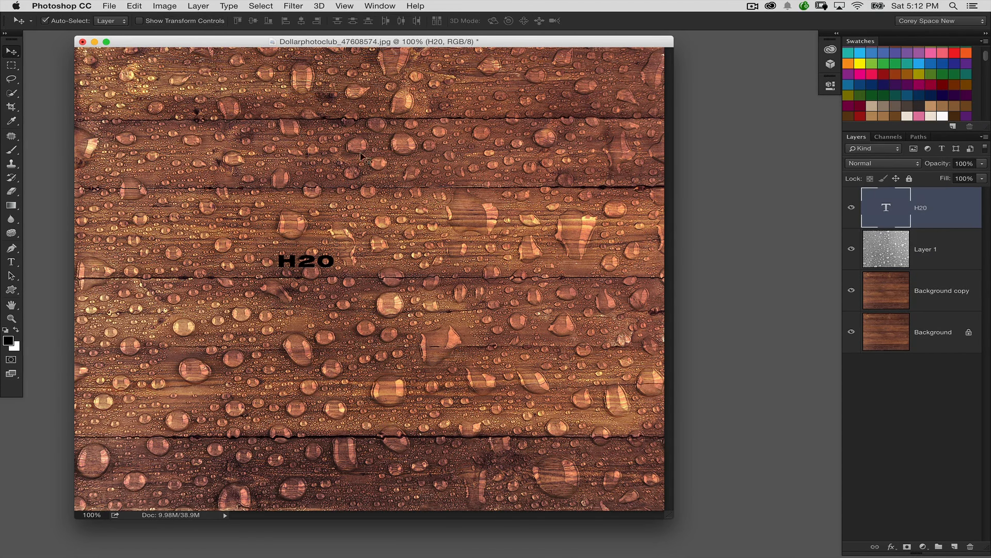
- Scale the H20 text proportionally to about 607% and move it toward the middle of the canvas
{"action": "key", "text": "ctrl+t"}
{"action": "left_click_drag", "start_coordinate": [335, 252], "coordinate": [484, 189]}
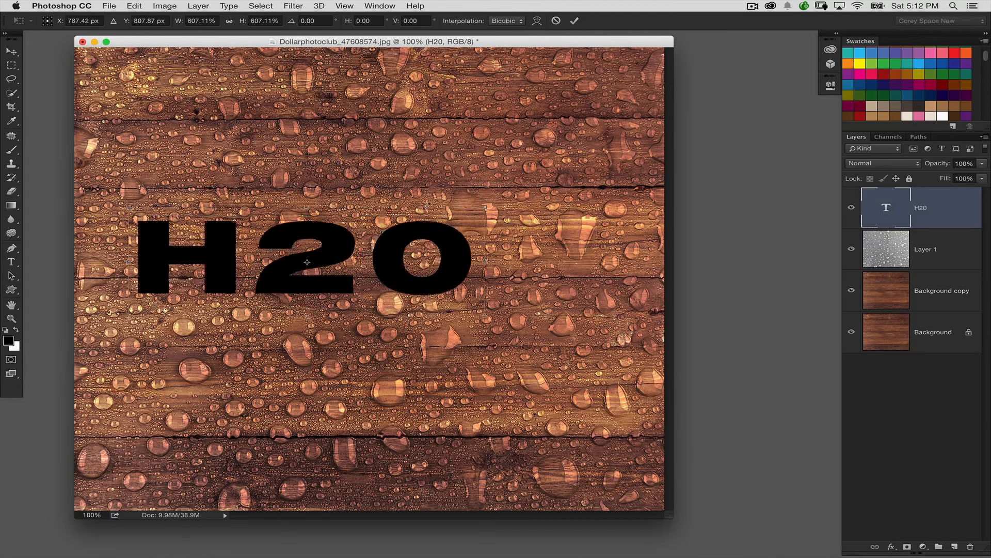
{"action": "left_click_drag", "start_coordinate": [349, 237], "coordinate": [411, 226]}
{"action": "key", "text": "Return"}
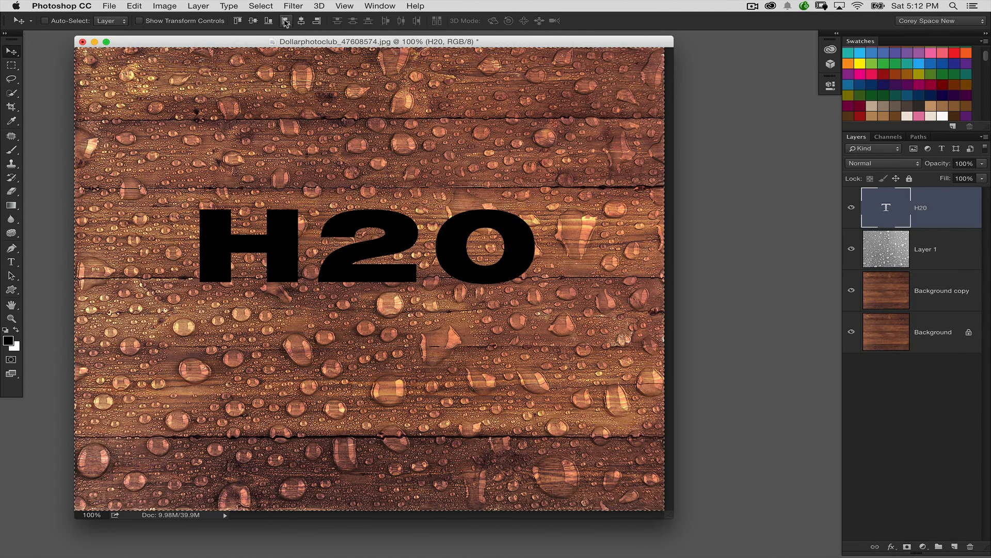
- Center the H20 text horizontally and vertically on the canvas and fill it with the white background color
{"action": "key", "text": "ctrl+a"}
{"action": "left_click", "coordinate": [301, 21]}
{"action": "left_click", "coordinate": [268, 21]}
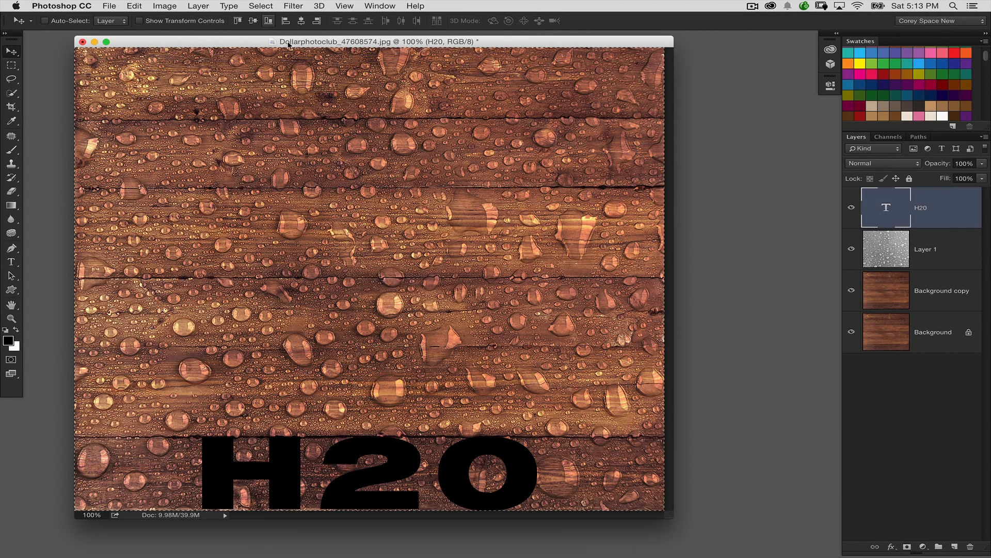
{"action": "left_click", "coordinate": [253, 21]}
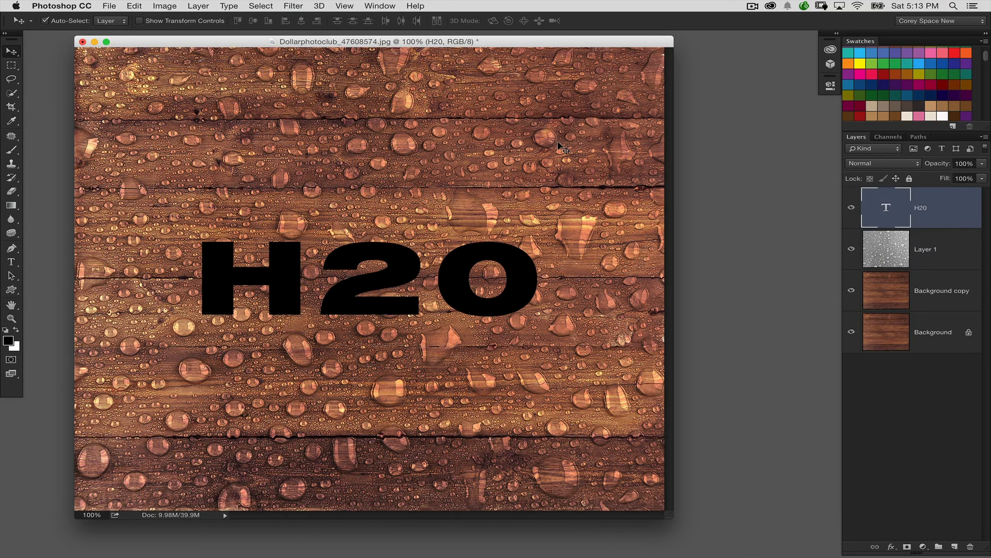
{"action": "key", "text": "ctrl+BackSpace"}
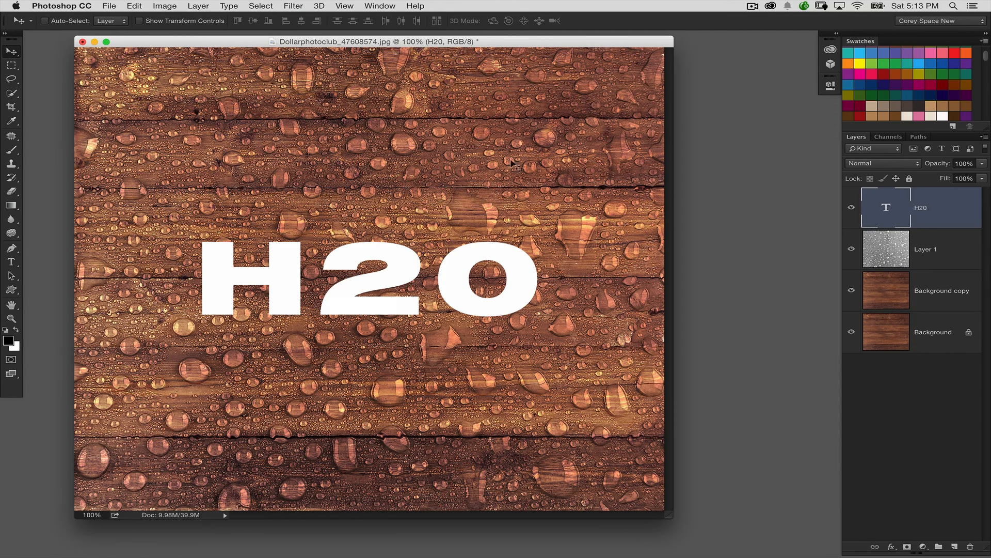
- Turn the 2 in the H20 text into a subscript with font size 30.36 pt and baseline shift -132.42 pt
{"action": "double_click", "coordinate": [885, 207]}
{"action": "left_click", "coordinate": [374, 279]}
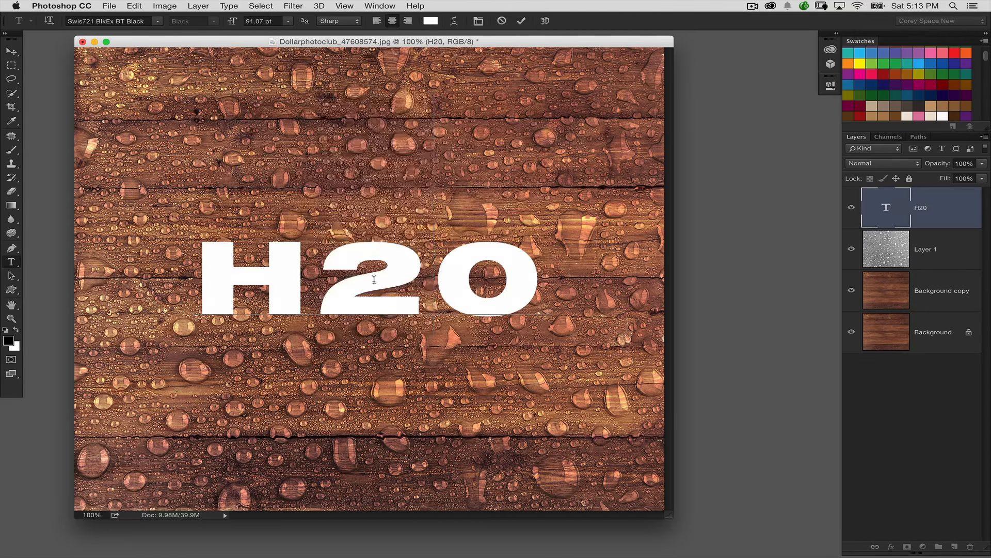
{"action": "left_click_drag", "start_coordinate": [374, 279], "coordinate": [349, 285]}
{"action": "left_click", "coordinate": [478, 21]}
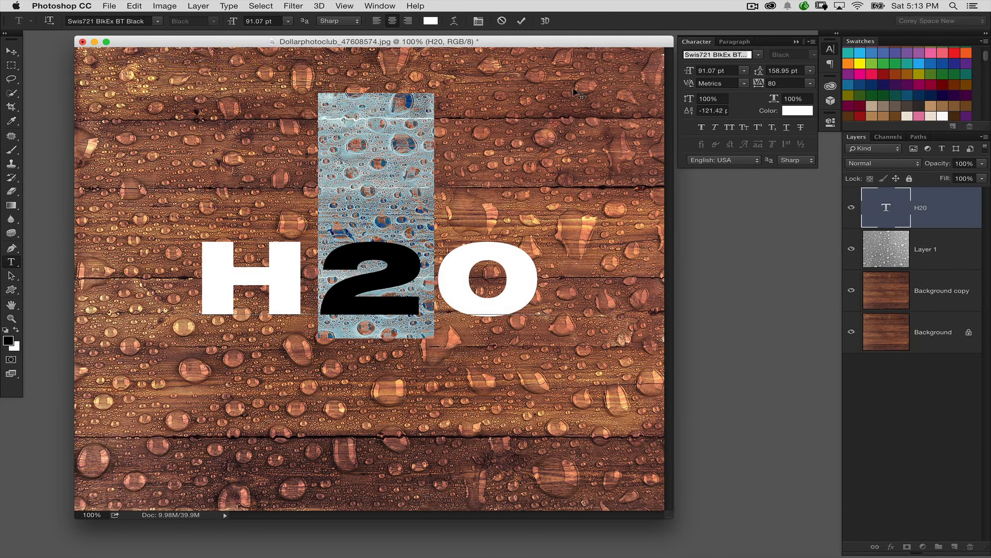
{"action": "key", "text": "alt+shift+super+comma"}
{"action": "key", "text": "alt+shift+super+comma"}
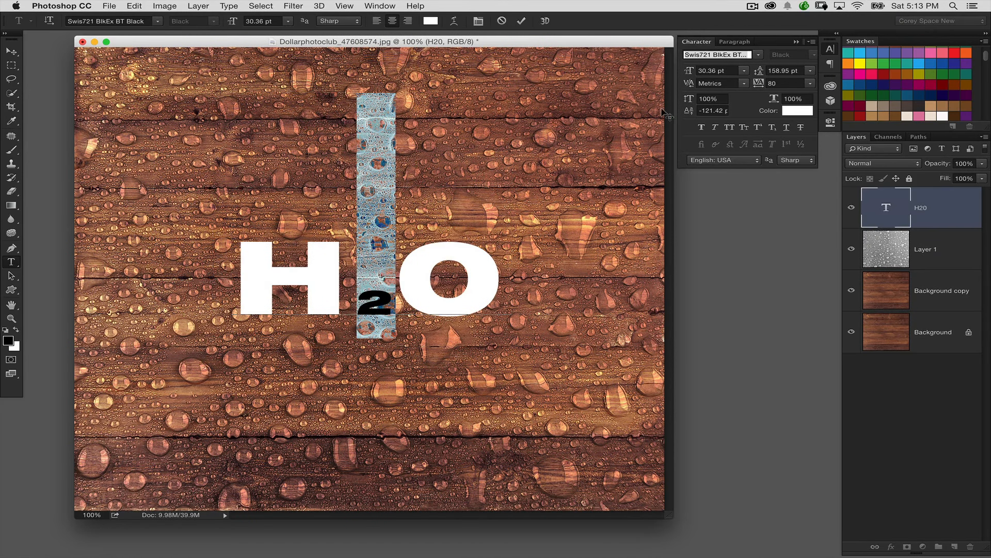
{"action": "left_click_drag", "start_coordinate": [688, 110], "coordinate": [682, 109]}
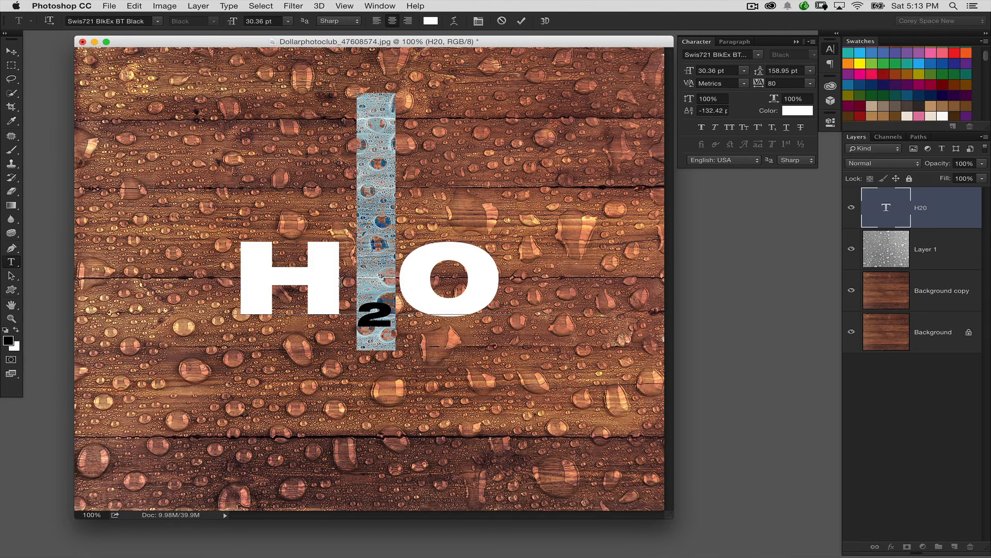
- Tighten the kerning between the H and the 2 to -80 and between the 2 and the last character to -200
{"action": "key", "text": "Right"}
{"action": "key", "text": "alt+Left"}
{"action": "key", "text": "alt+Left"}
{"action": "key", "text": "alt+Left"}
{"action": "key", "text": "alt+Left"}
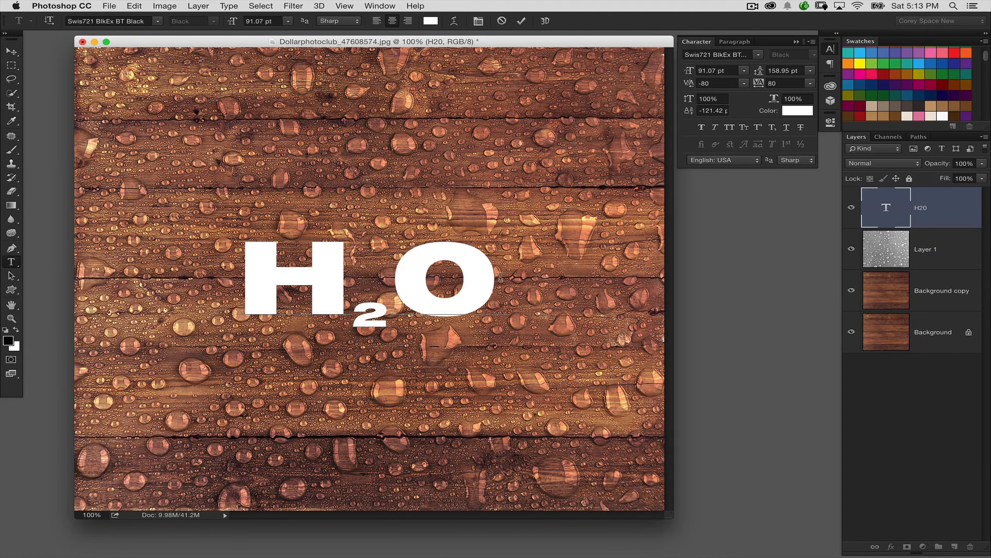
{"action": "key", "text": "alt+Left"}
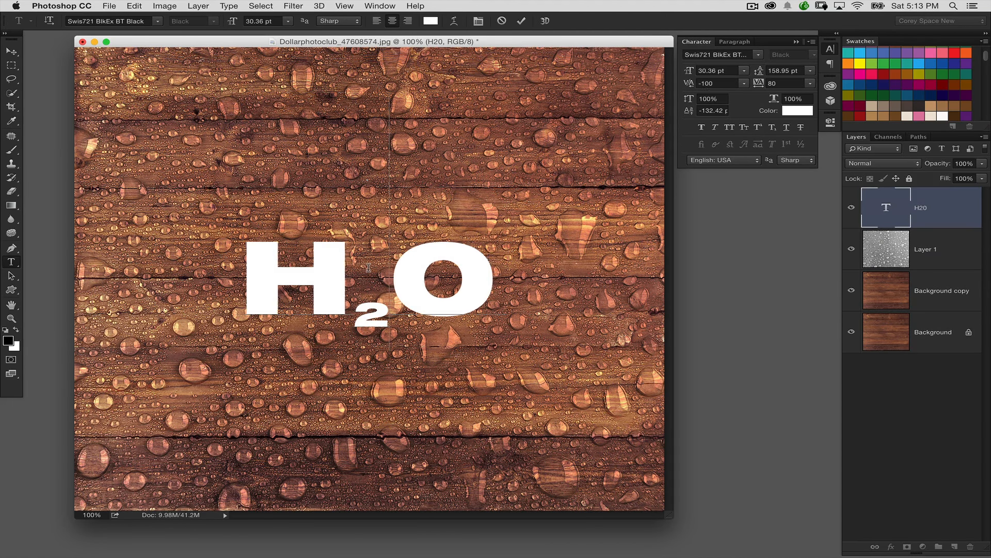
{"action": "key", "text": "alt+Left"}
{"action": "key", "text": "alt+Left"}
{"action": "key", "text": "alt+Left"}
{"action": "key", "text": "alt+Left"}
{"action": "key", "text": "alt+Left"}
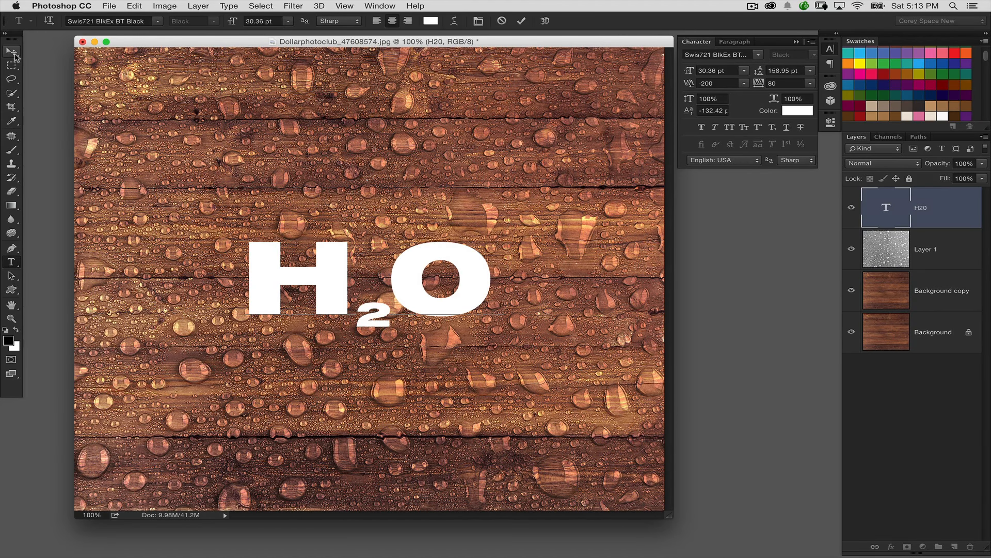
- Commit the text edit, nudge the H20 text slightly upward and set its blend mode to Overlay
{"action": "left_click", "coordinate": [13, 52]}
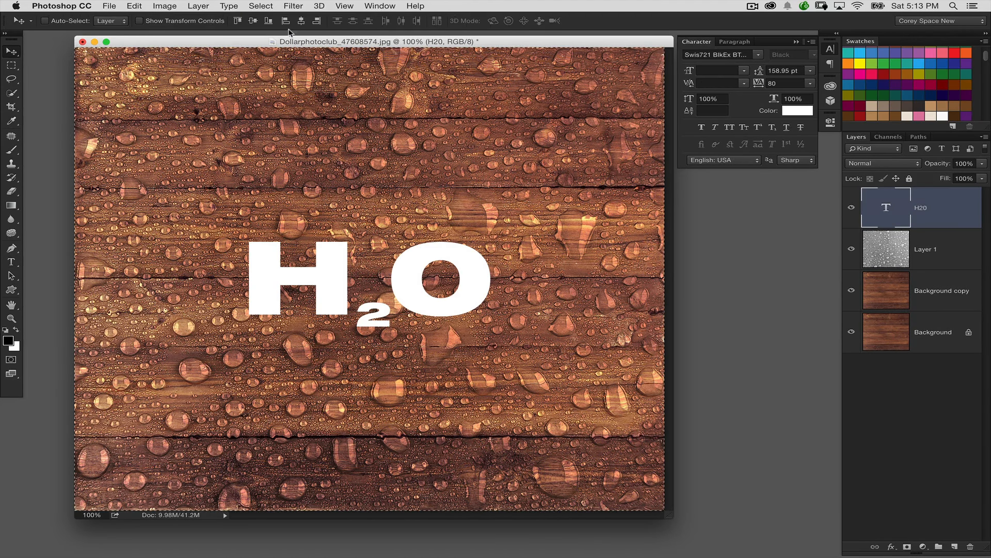
{"action": "key", "text": "shift+Up"}
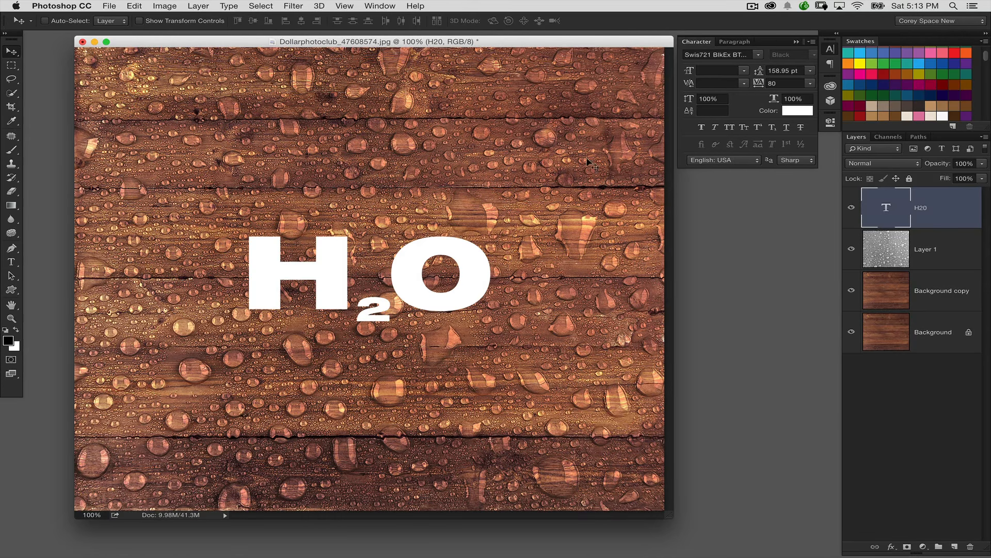
{"action": "left_click", "coordinate": [883, 164]}
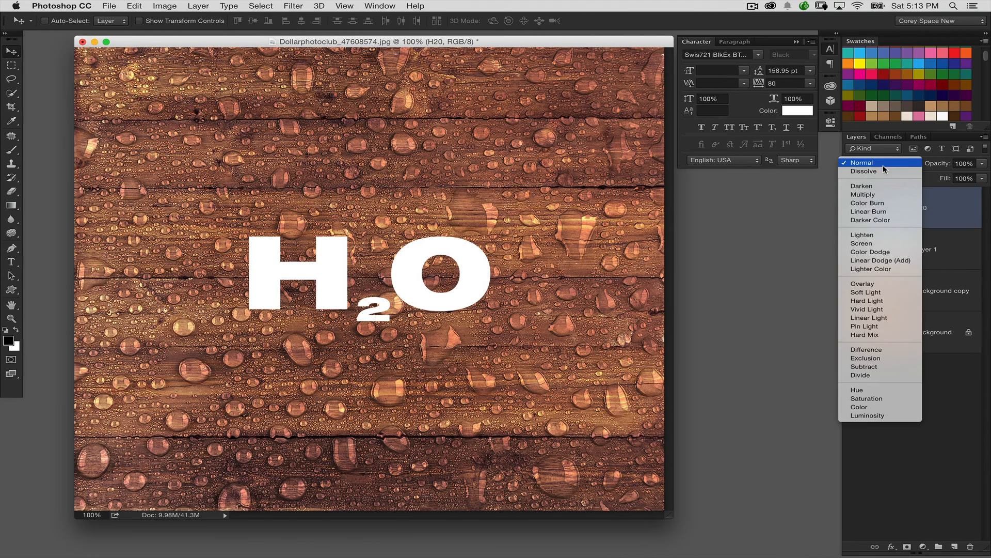
{"action": "left_click", "coordinate": [881, 284]}
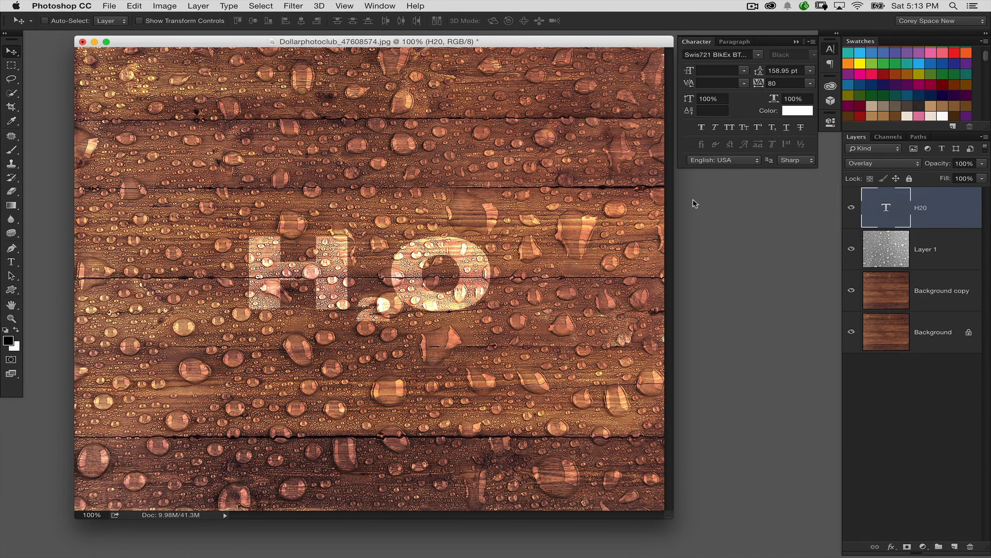
- Add a layer mask to the water drops layer and draw a black radial gradient on it around the 2
{"action": "left_click", "coordinate": [893, 256]}
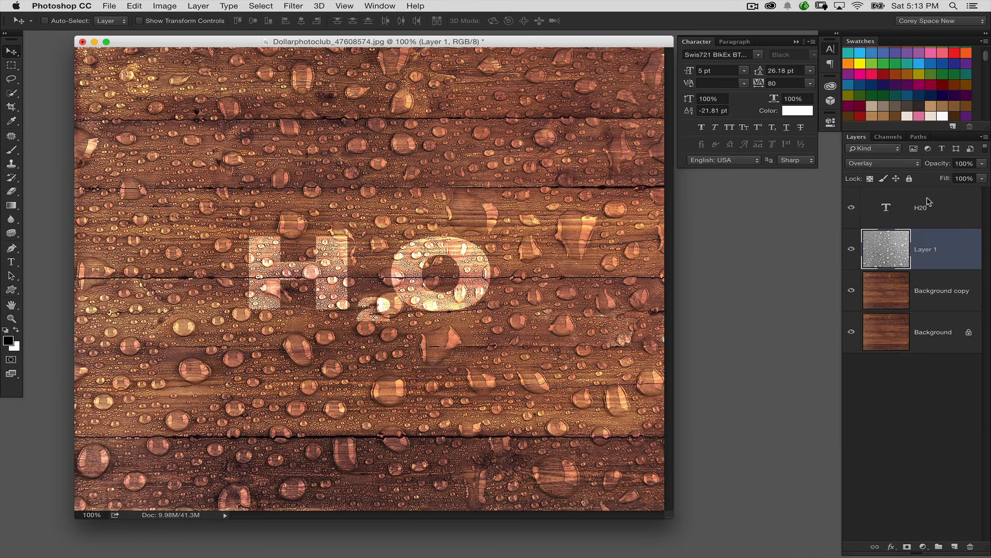
{"action": "left_click", "coordinate": [907, 547]}
{"action": "left_click", "coordinate": [16, 204]}
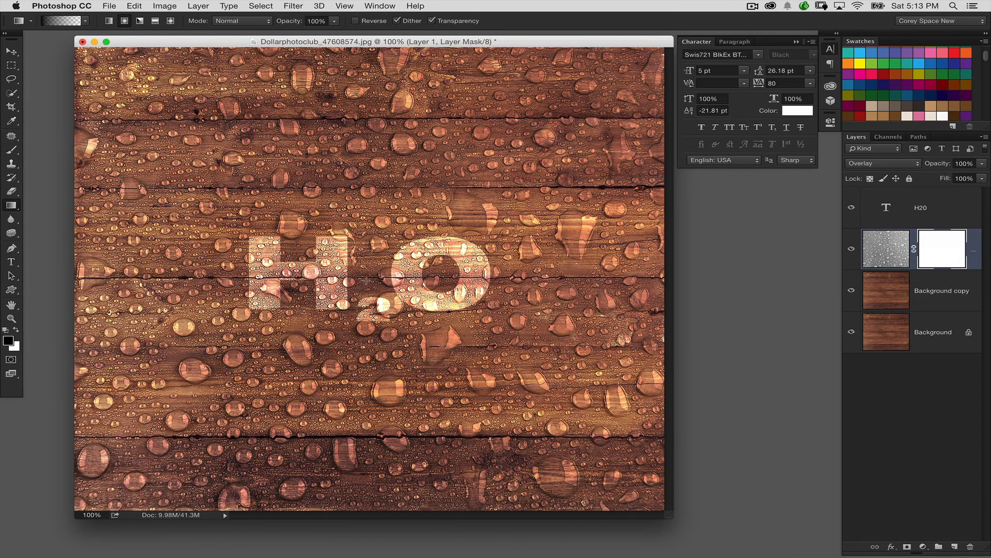
{"action": "left_click_drag", "start_coordinate": [370, 282], "coordinate": [412, 351]}
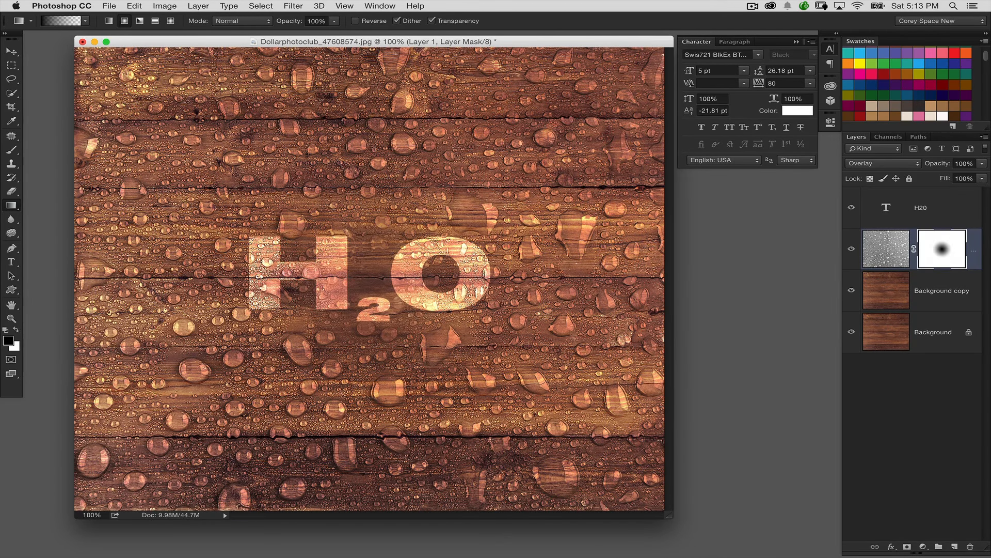
- Fade the drops behind the H and the last character with more radial gradients on the mask, undoing the oversized attempt
{"action": "left_click_drag", "start_coordinate": [296, 280], "coordinate": [332, 356]}
{"action": "left_click_drag", "start_coordinate": [459, 279], "coordinate": [385, 341]}
{"action": "key", "text": "alt+super+z"}
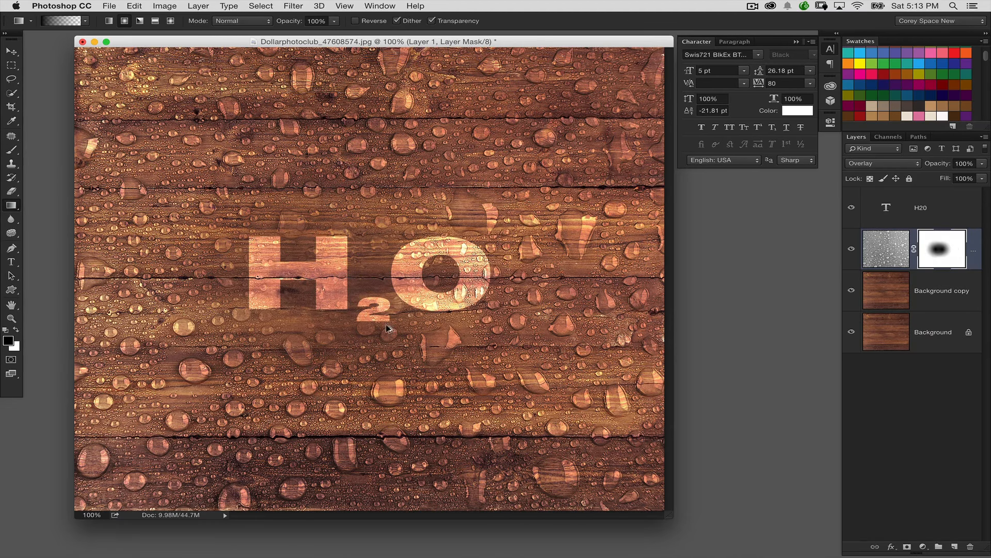
{"action": "key", "text": "alt+super+z"}
{"action": "key", "text": "shift+super+z"}
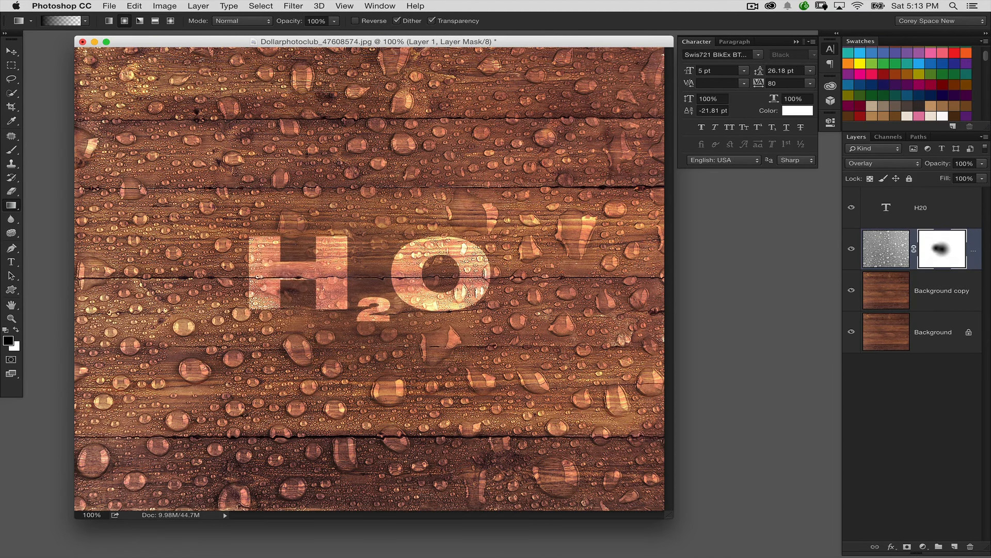
{"action": "key", "text": "shift+super+z"}
{"action": "key", "text": "alt+super+z"}
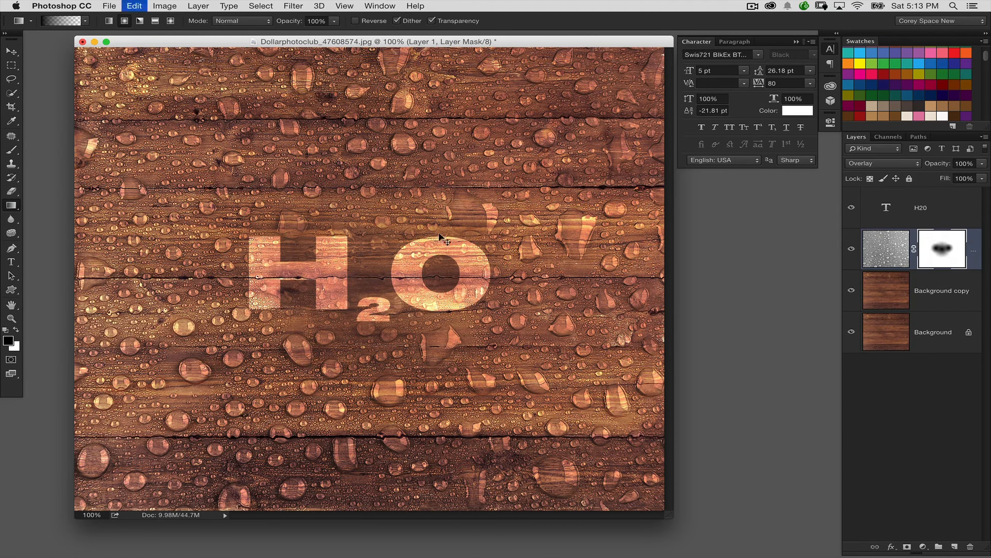